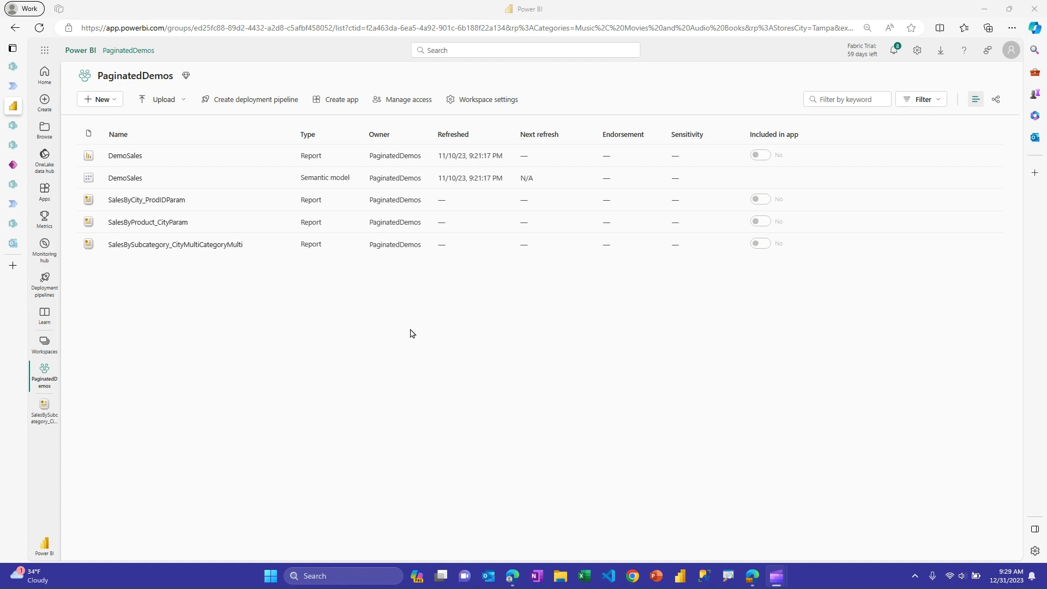
- Switch to the SharePoint SingleReportSubscription list showing its four subscriptions
{"action": "left_click", "coordinate": [18, 69]}
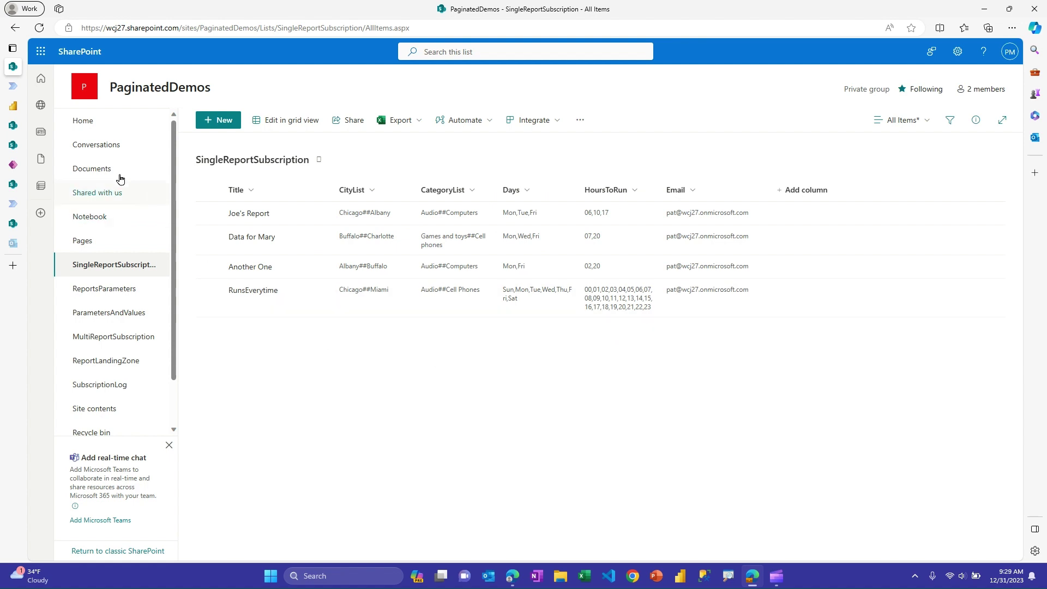
{"action": "left_click", "coordinate": [19, 87]}
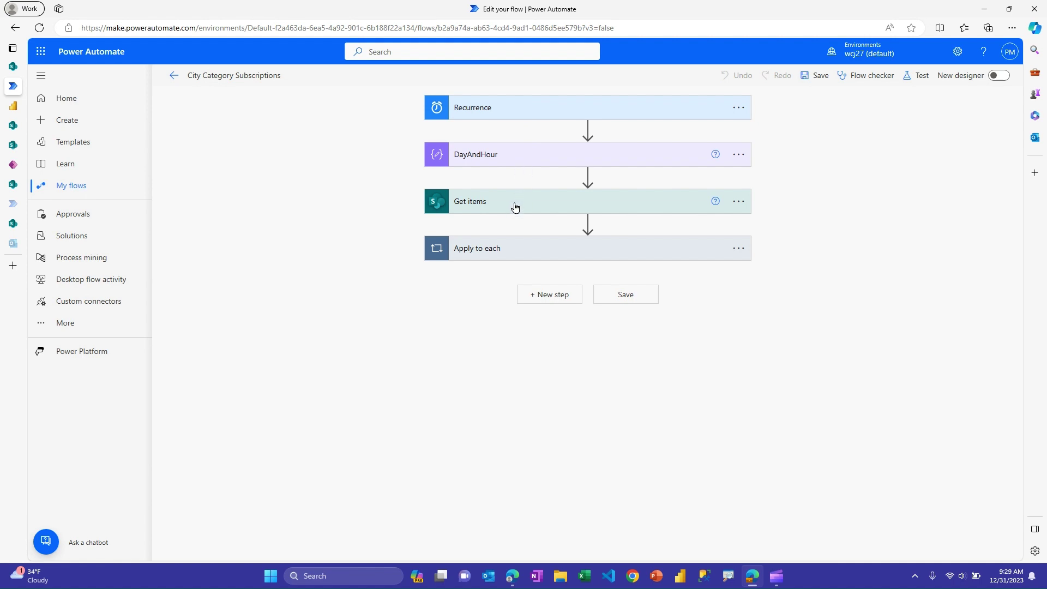
{"action": "left_click", "coordinate": [510, 252]}
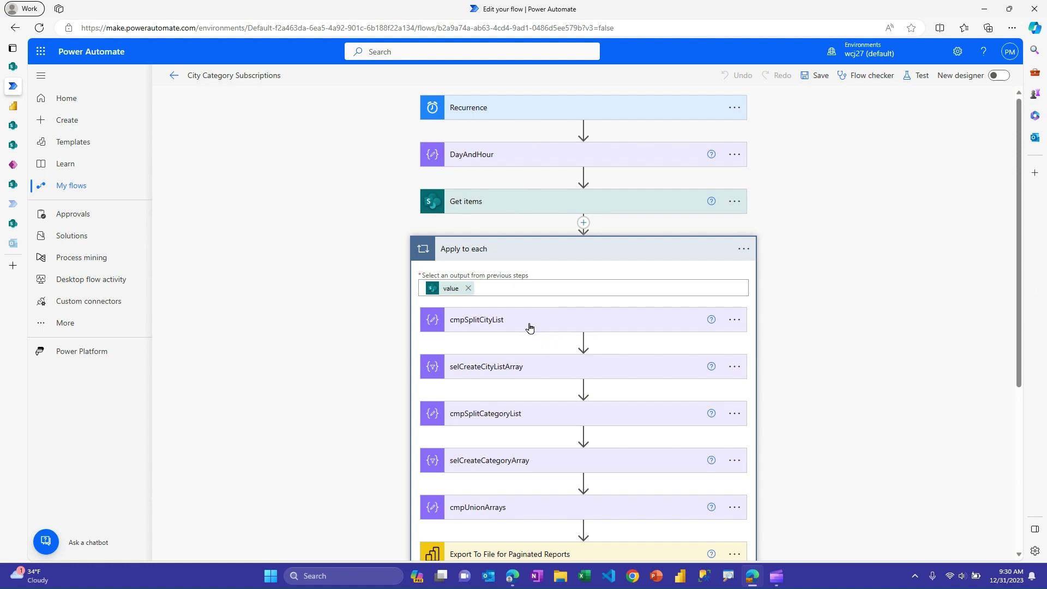
{"action": "left_click", "coordinate": [532, 372]}
{"action": "scroll", "coordinate": [533, 370], "scroll_direction": "down", "scroll_amount": 2}
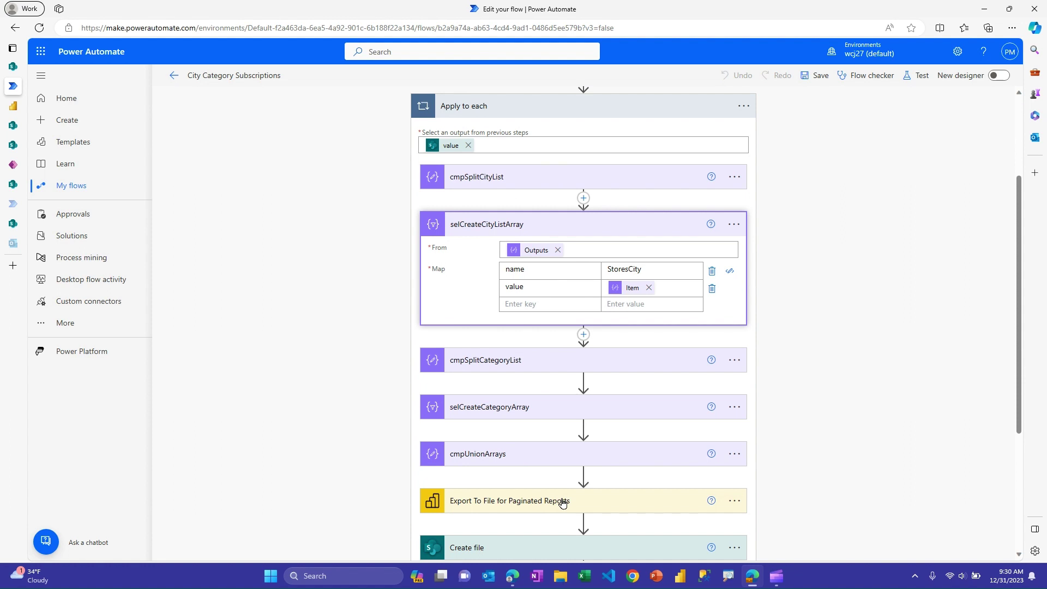
{"action": "left_click", "coordinate": [534, 236]}
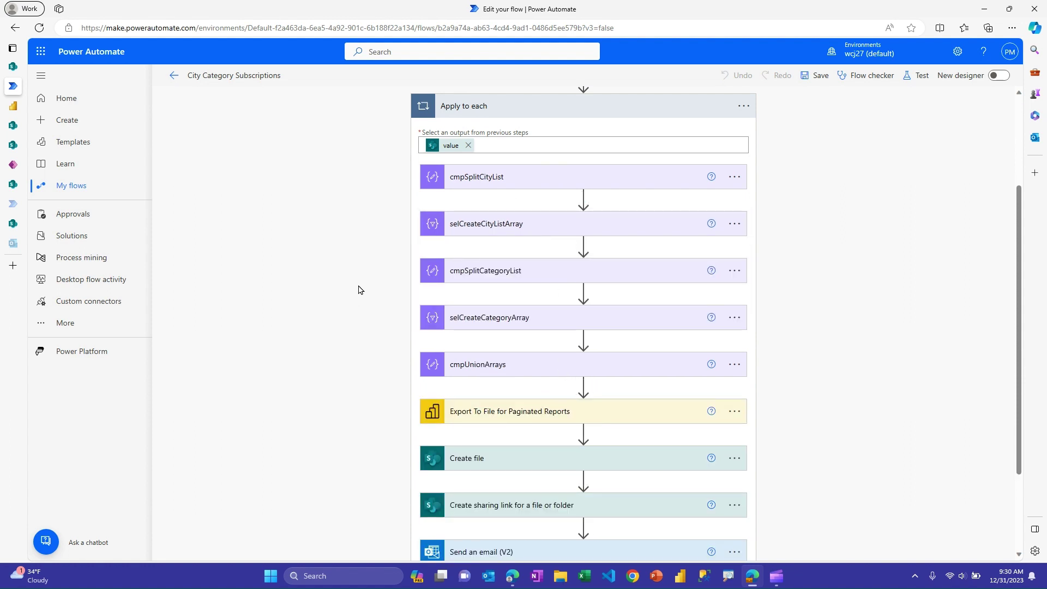
{"action": "left_click", "coordinate": [462, 109]}
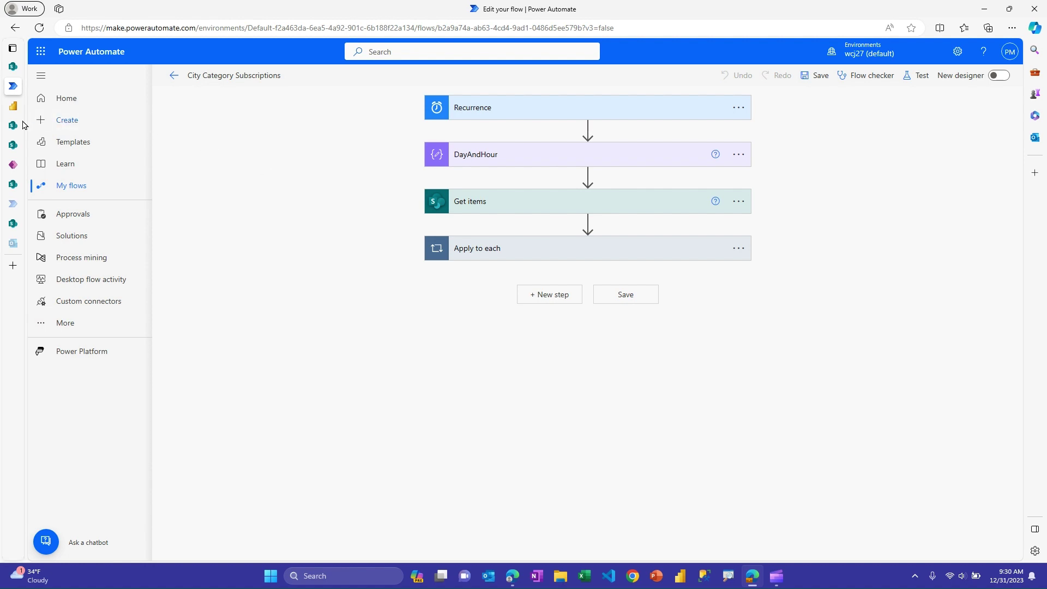
{"action": "mouse_move", "coordinate": [12, 124]}
{"action": "mouse_move", "coordinate": [69, 125]}
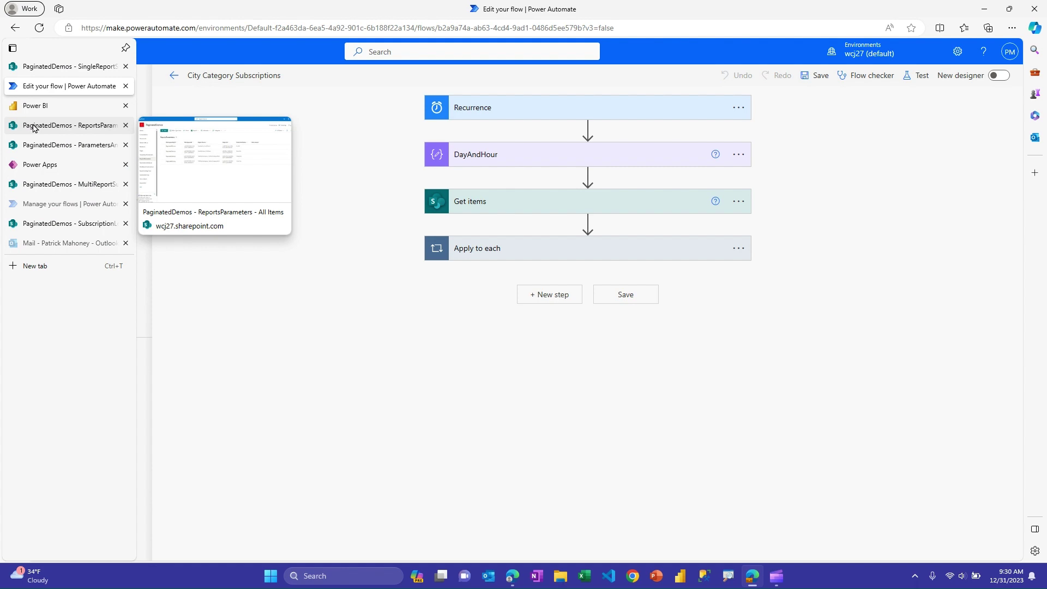
- Open the SharePoint ReportsParameters list to review the report parameters
{"action": "left_click", "coordinate": [34, 128]}
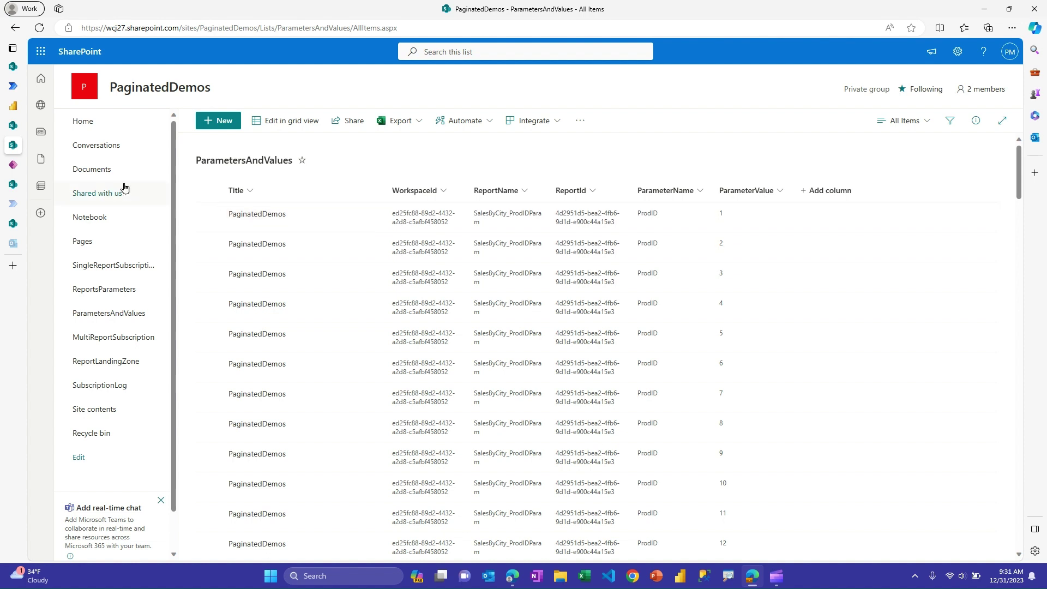
- Preview the ReportSubscriber app and pick the SalesBySubcategory_CityMultiCategory report
{"action": "left_click", "coordinate": [18, 167]}
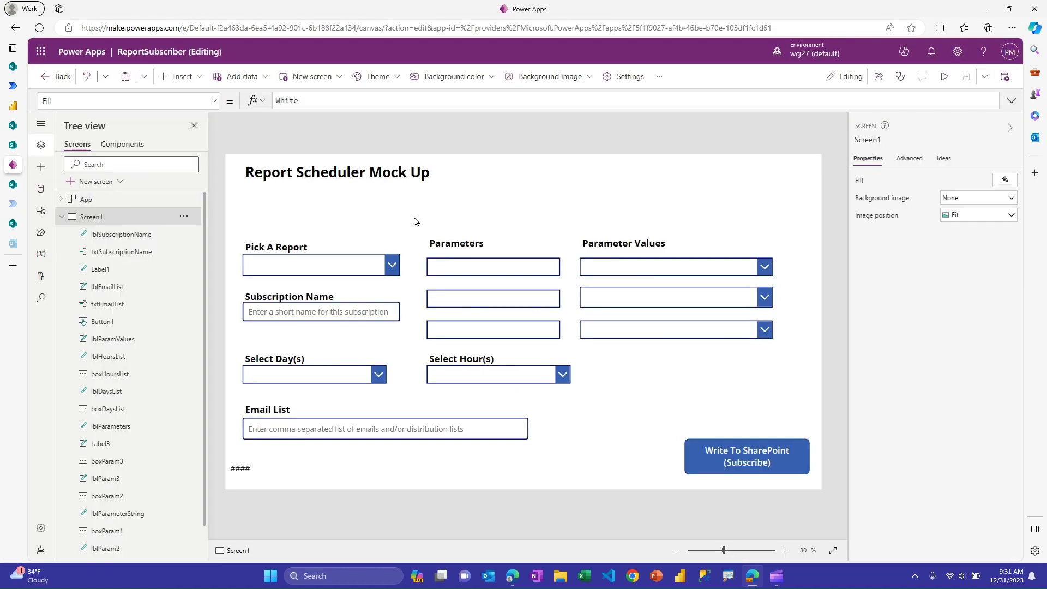
{"action": "left_click", "coordinate": [946, 79]}
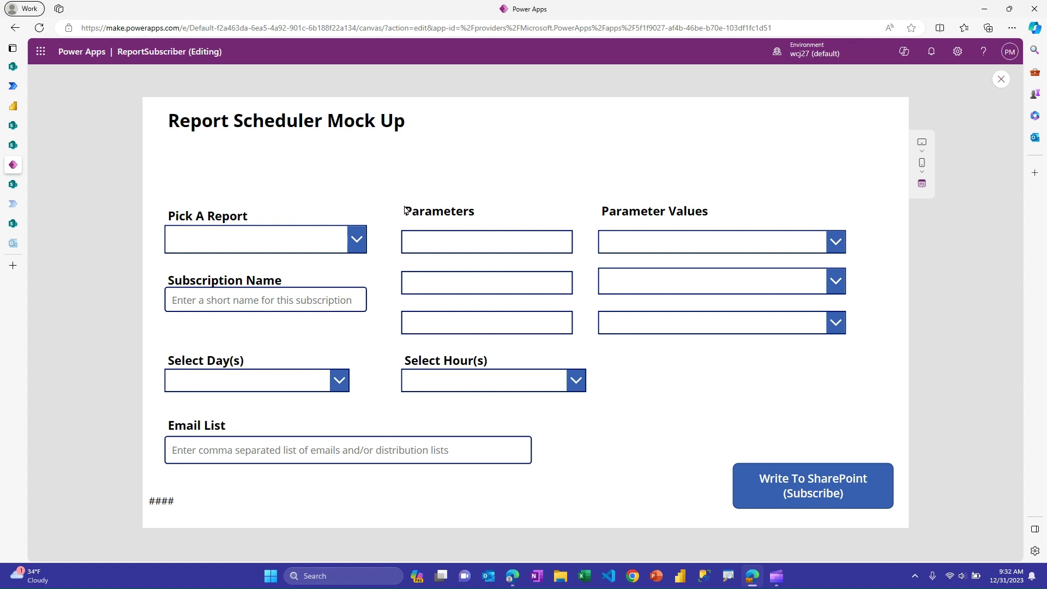
{"action": "left_click", "coordinate": [362, 240]}
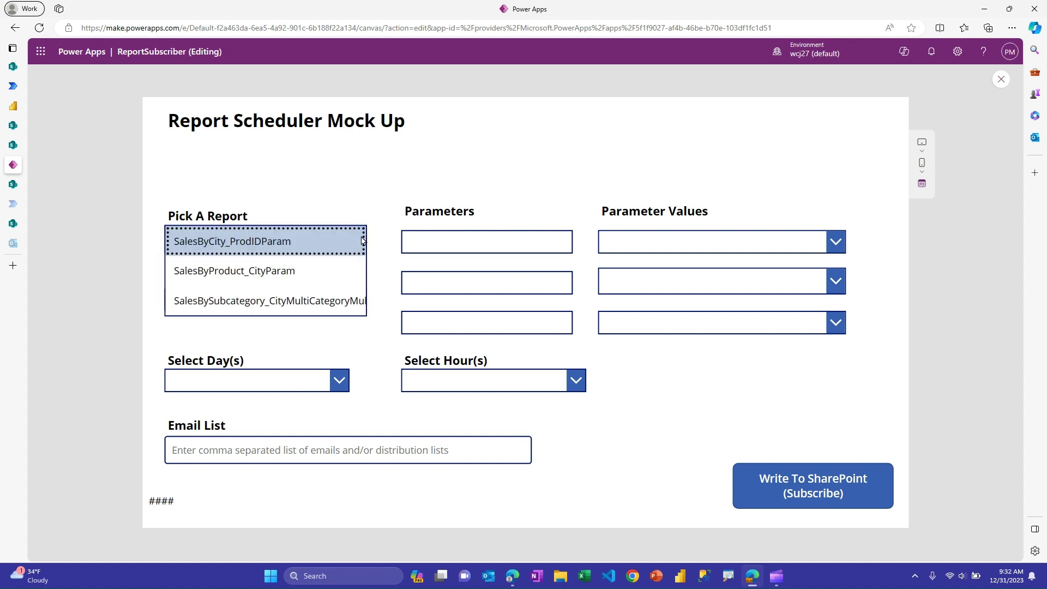
{"action": "left_click", "coordinate": [303, 247]}
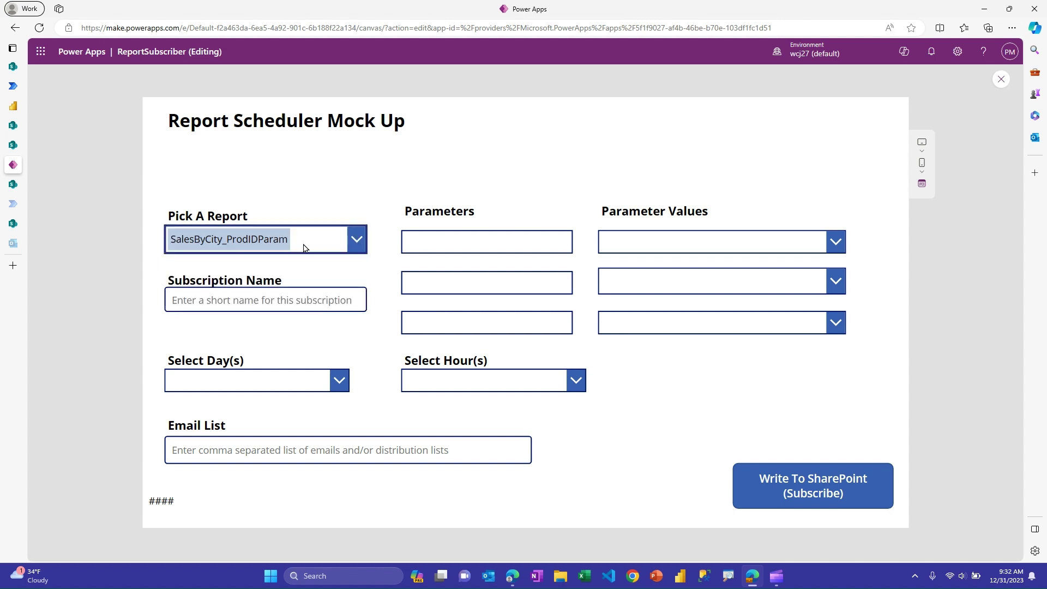
{"action": "left_click", "coordinate": [355, 239]}
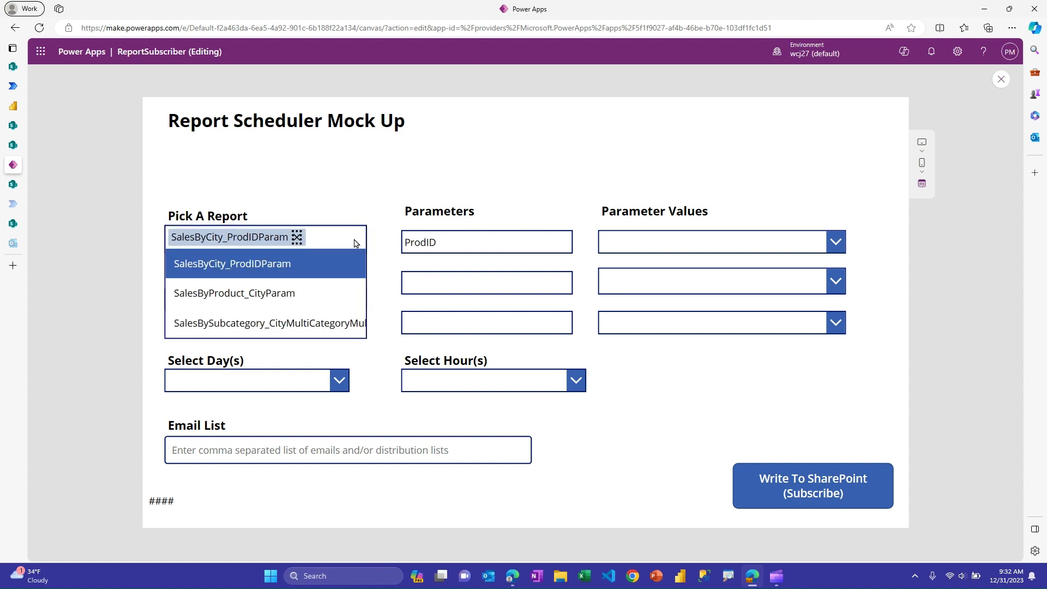
{"action": "left_click", "coordinate": [317, 321]}
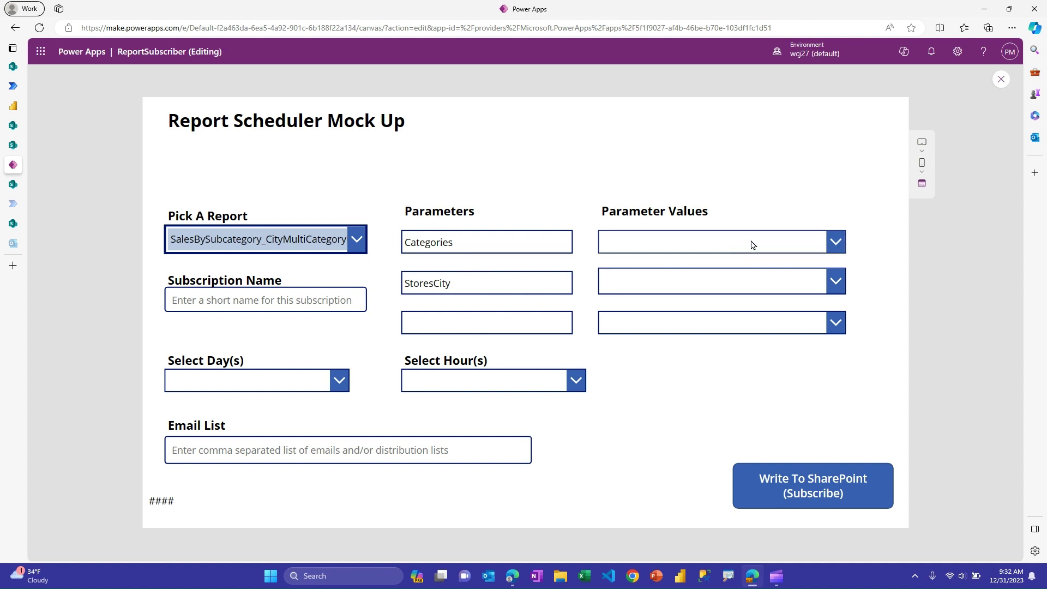
- Choose categories TV and Video and Cell phones, and store cities Miami and Houston
{"action": "left_click", "coordinate": [835, 243]}
{"action": "left_click", "coordinate": [699, 276]}
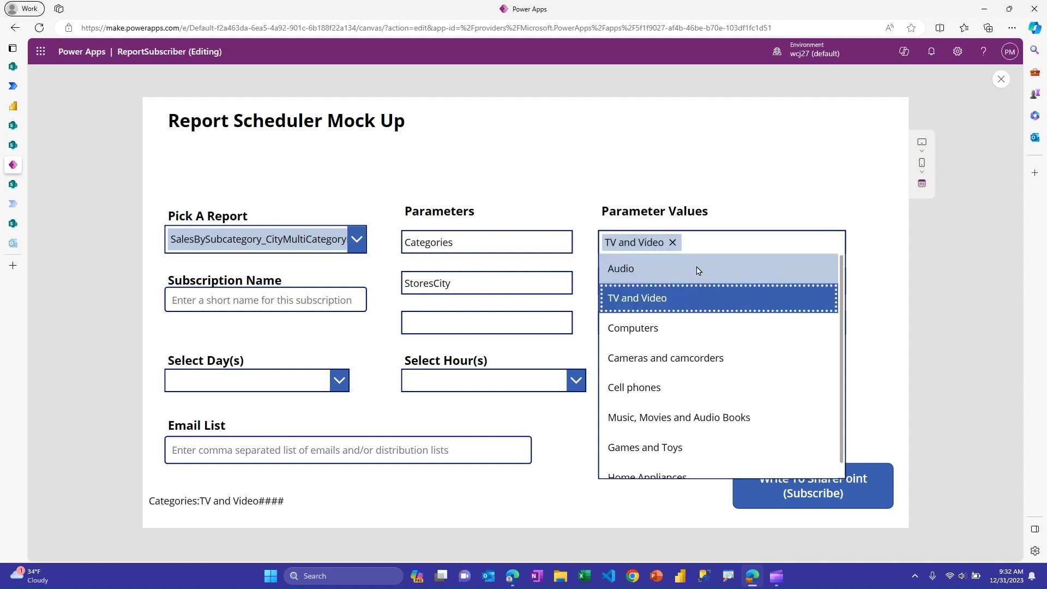
{"action": "left_click", "coordinate": [672, 384]}
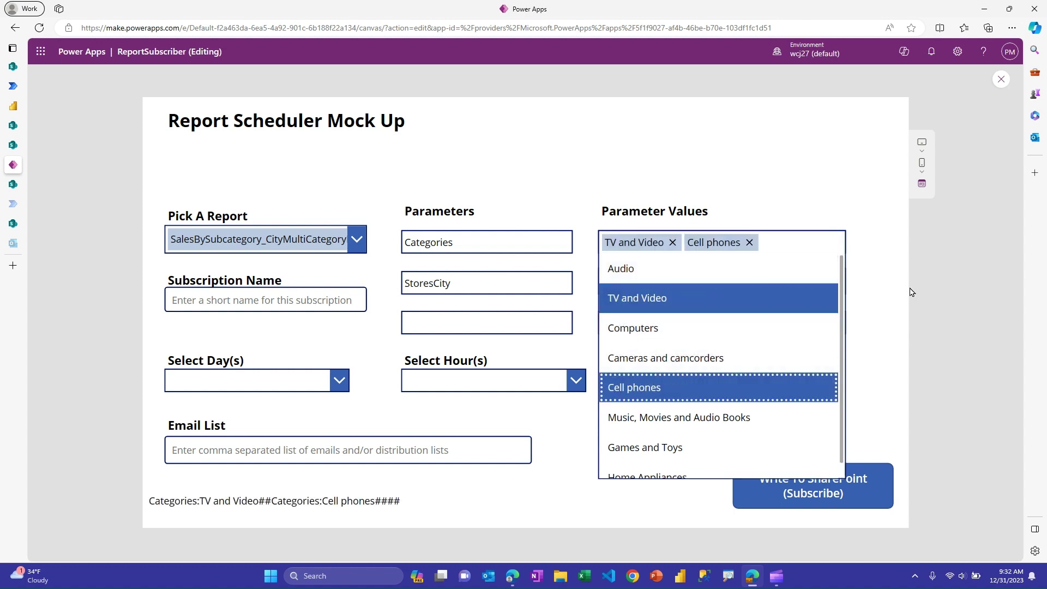
{"action": "left_click", "coordinate": [885, 290]}
{"action": "left_click", "coordinate": [834, 281]}
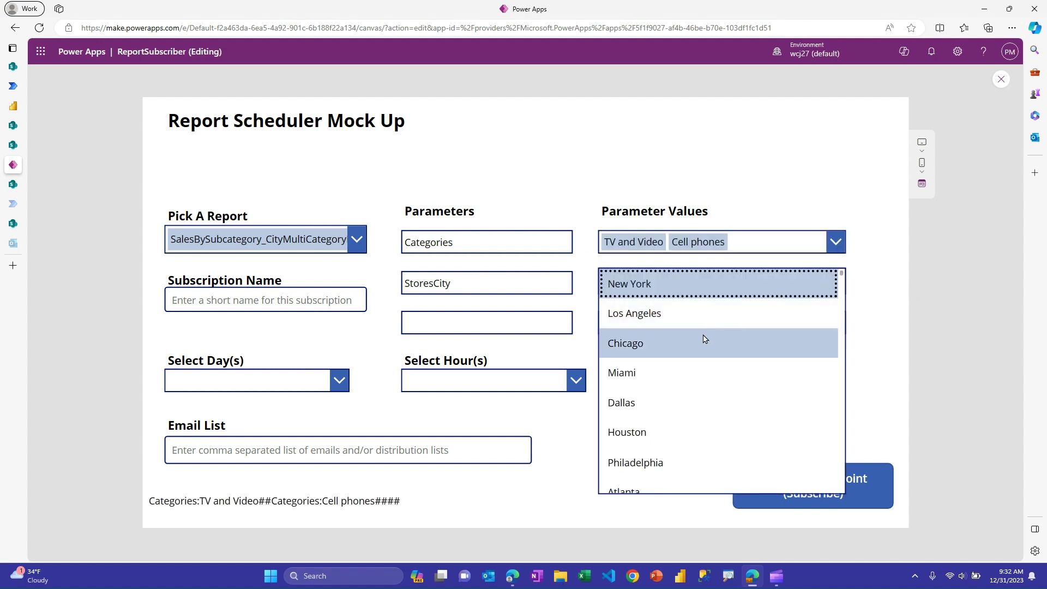
{"action": "left_click", "coordinate": [671, 372]}
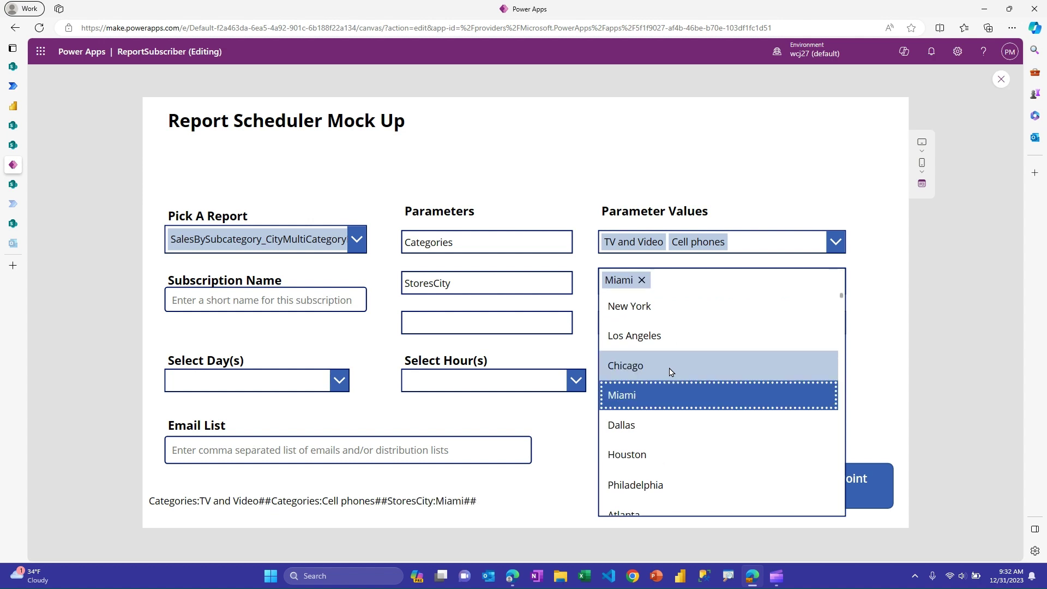
{"action": "left_click", "coordinate": [657, 455]}
{"action": "left_click", "coordinate": [868, 341]}
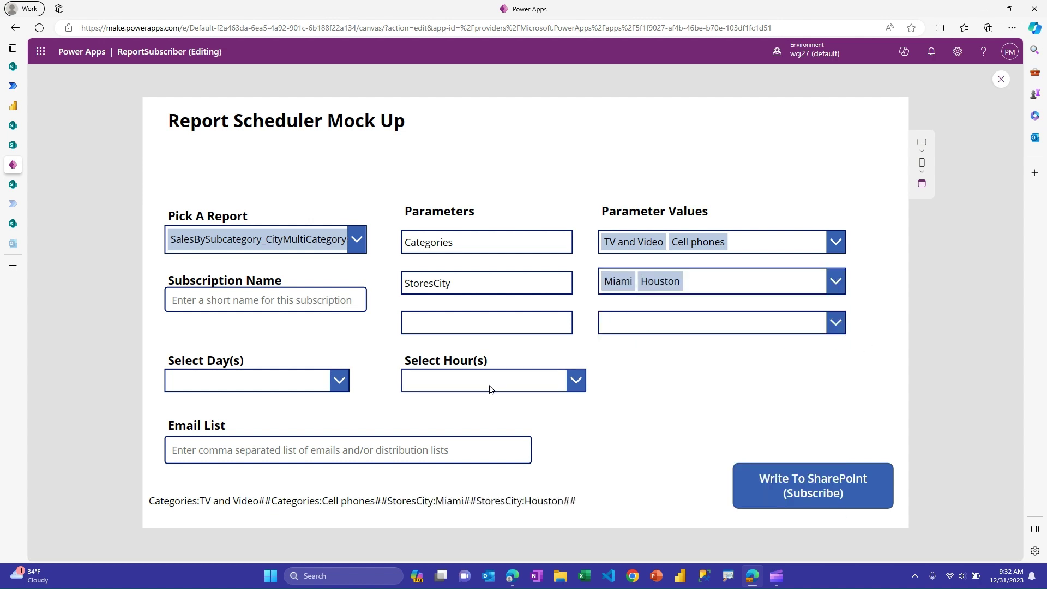
- Schedule it for Mon and Fri at hour 13 and autofill one email recipient
{"action": "left_click", "coordinate": [337, 382]}
{"action": "left_click", "coordinate": [242, 416]}
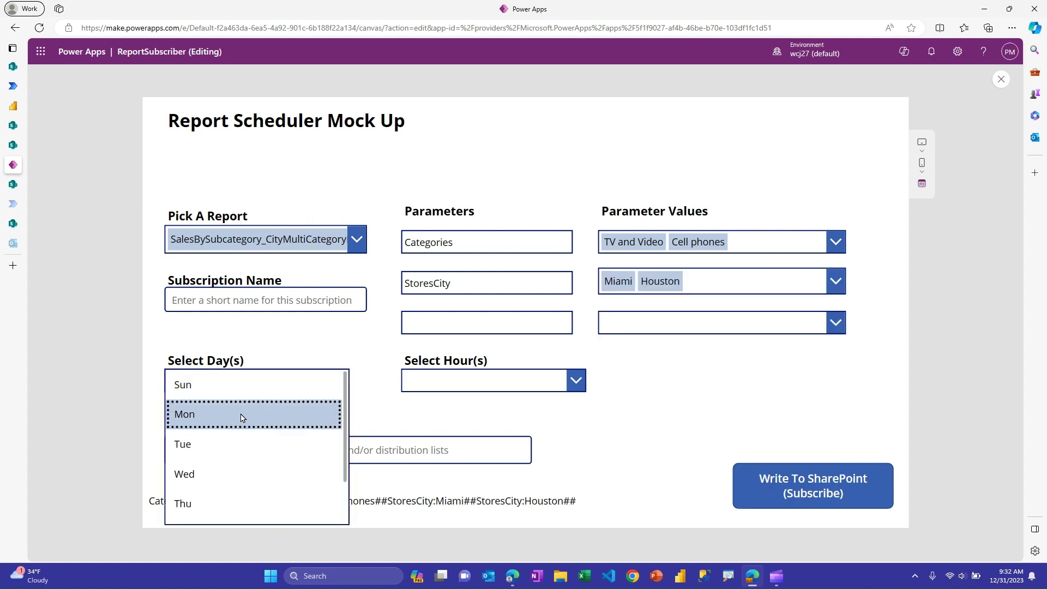
{"action": "scroll", "coordinate": [243, 418], "scroll_direction": "down", "scroll_amount": 2}
{"action": "left_click", "coordinate": [209, 474]}
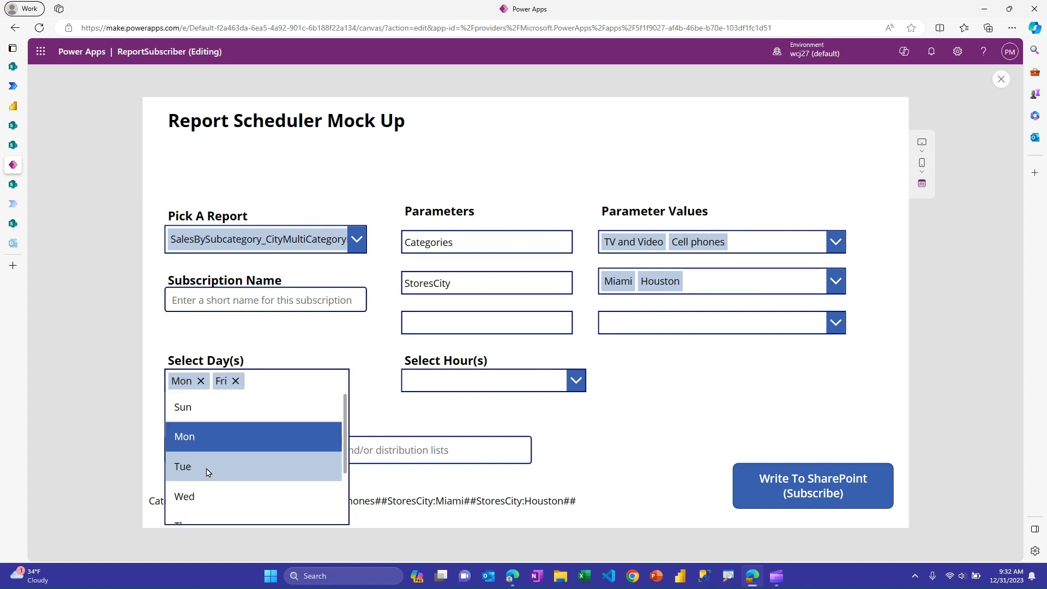
{"action": "left_click", "coordinate": [501, 381]}
{"action": "scroll", "coordinate": [491, 412], "scroll_direction": "down", "scroll_amount": 1}
{"action": "scroll", "coordinate": [492, 413], "scroll_direction": "down", "scroll_amount": 2}
{"action": "scroll", "coordinate": [492, 412], "scroll_direction": "down", "scroll_amount": 4}
{"action": "scroll", "coordinate": [492, 412], "scroll_direction": "down", "scroll_amount": 3}
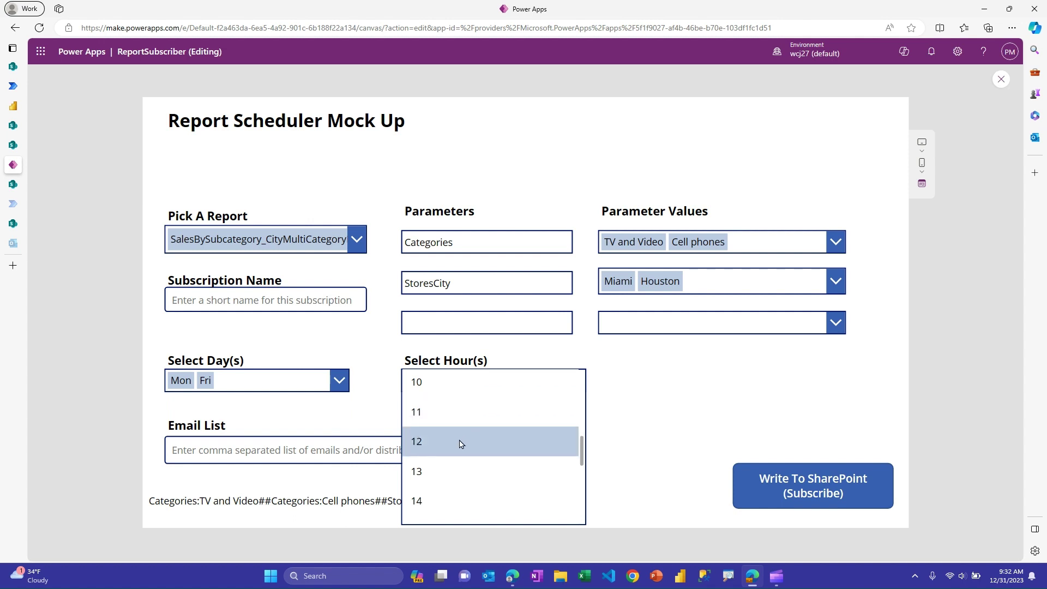
{"action": "left_click", "coordinate": [443, 469]}
{"action": "left_click", "coordinate": [621, 392]}
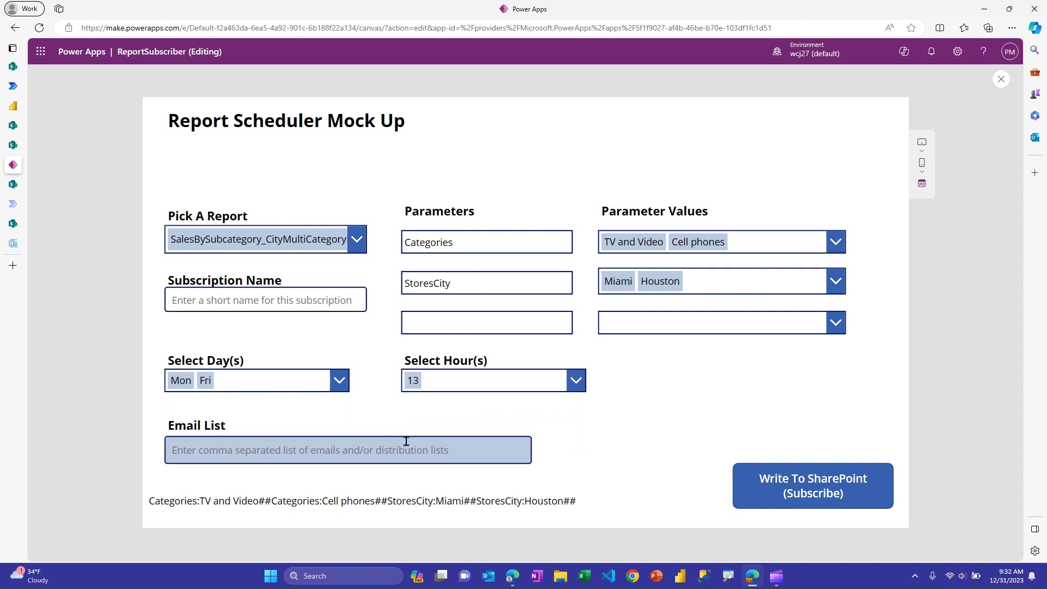
{"action": "left_click", "coordinate": [350, 452]}
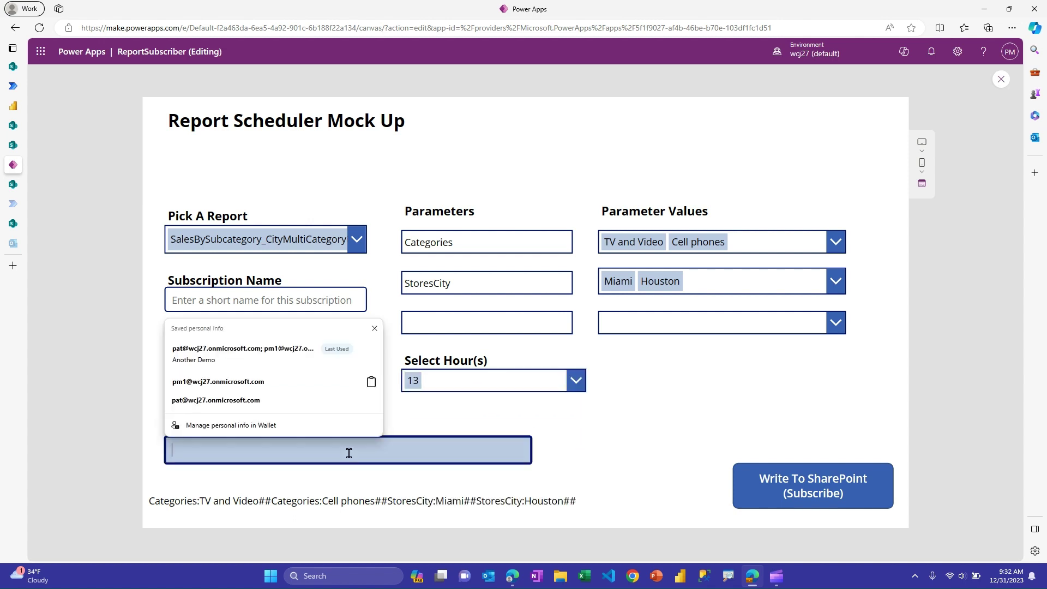
{"action": "left_click", "coordinate": [244, 383]}
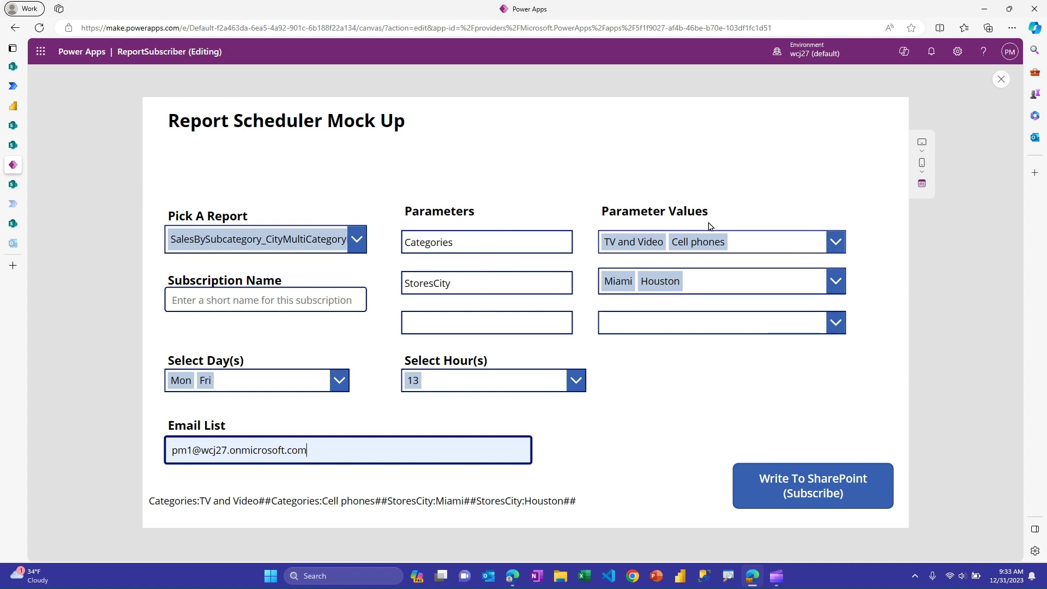
- Exit preview and correct the boxReports Items formula to Distinct(ReportsParameters, ReportName)
{"action": "left_click", "coordinate": [1000, 78]}
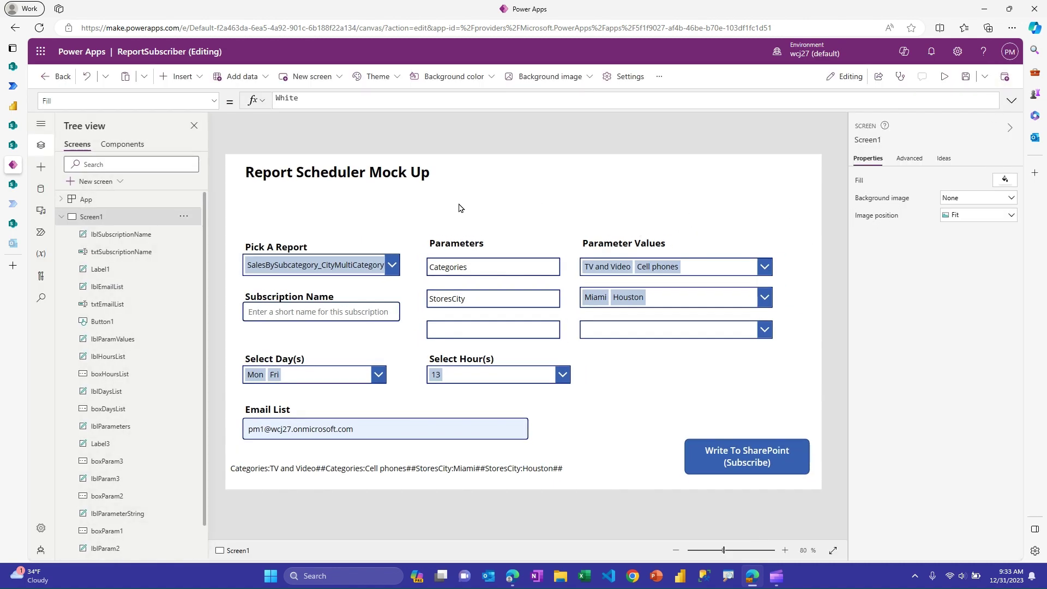
{"action": "left_click", "coordinate": [370, 274]}
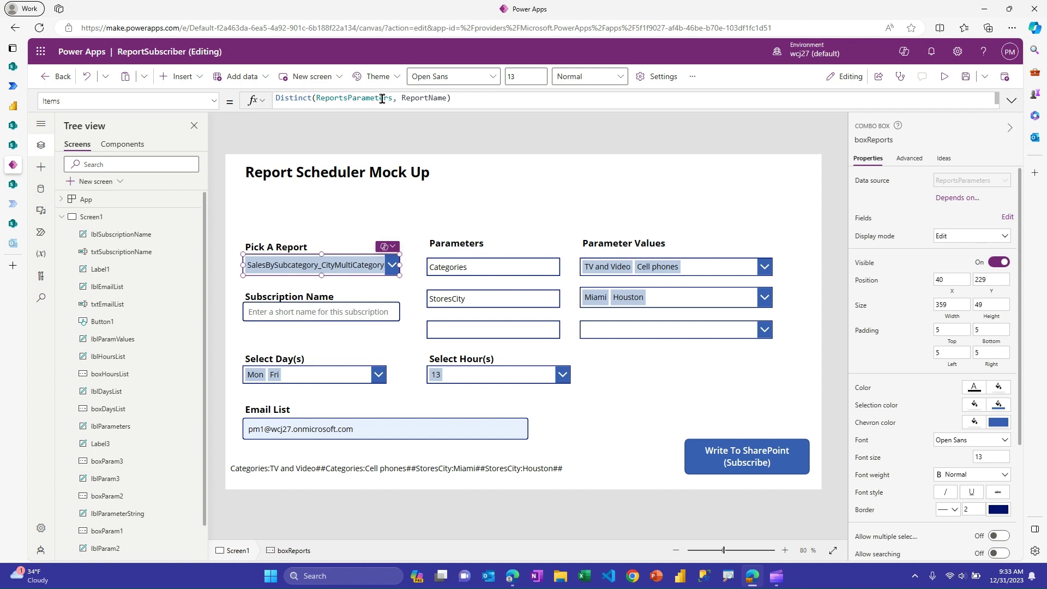
{"action": "left_click", "coordinate": [347, 98]}
{"action": "type", "text": "s"}
- Review the formulas of the parameter labels, value box, day and hour lists, and parameter string
{"action": "left_click", "coordinate": [510, 262]}
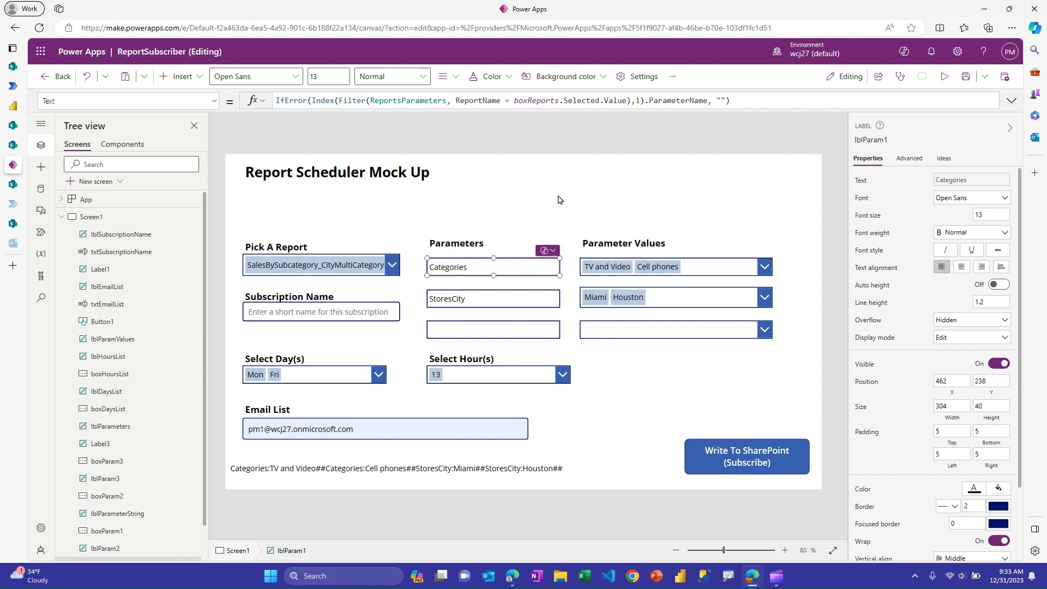
{"action": "left_click", "coordinate": [494, 304]}
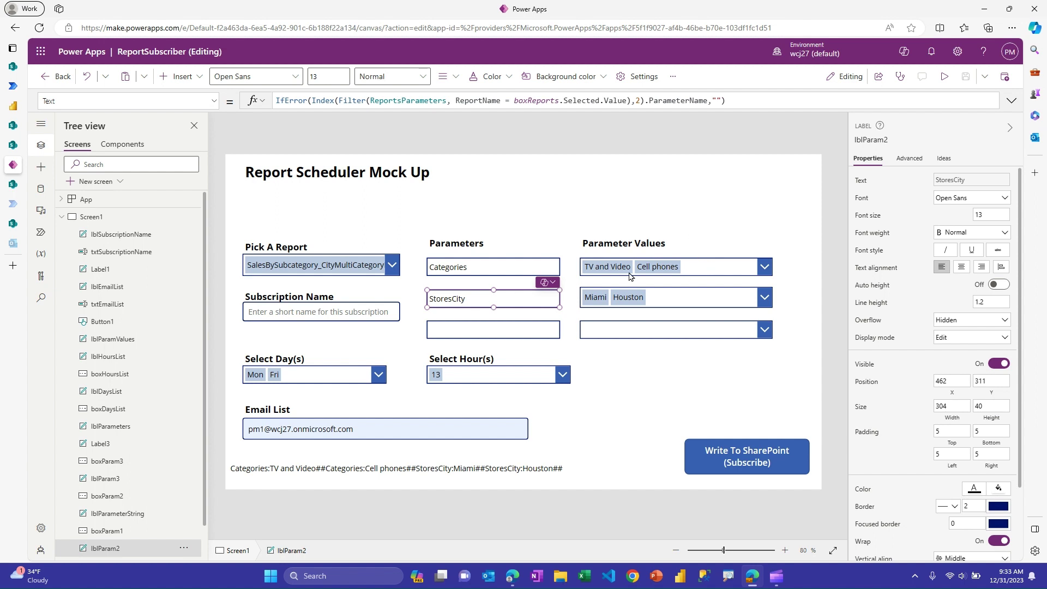
{"action": "left_click", "coordinate": [714, 269]}
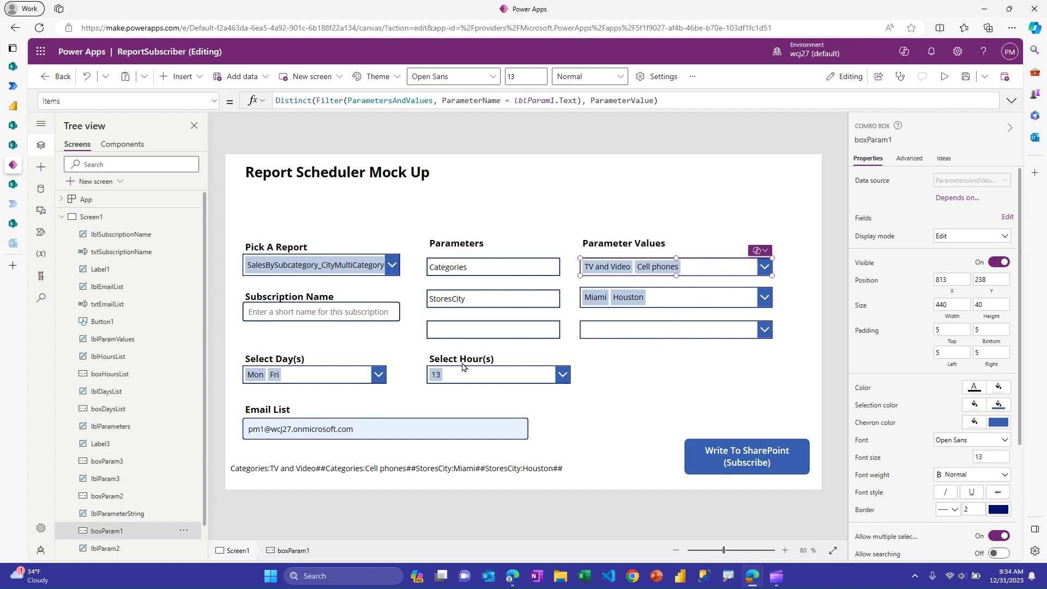
{"action": "left_click", "coordinate": [347, 374]}
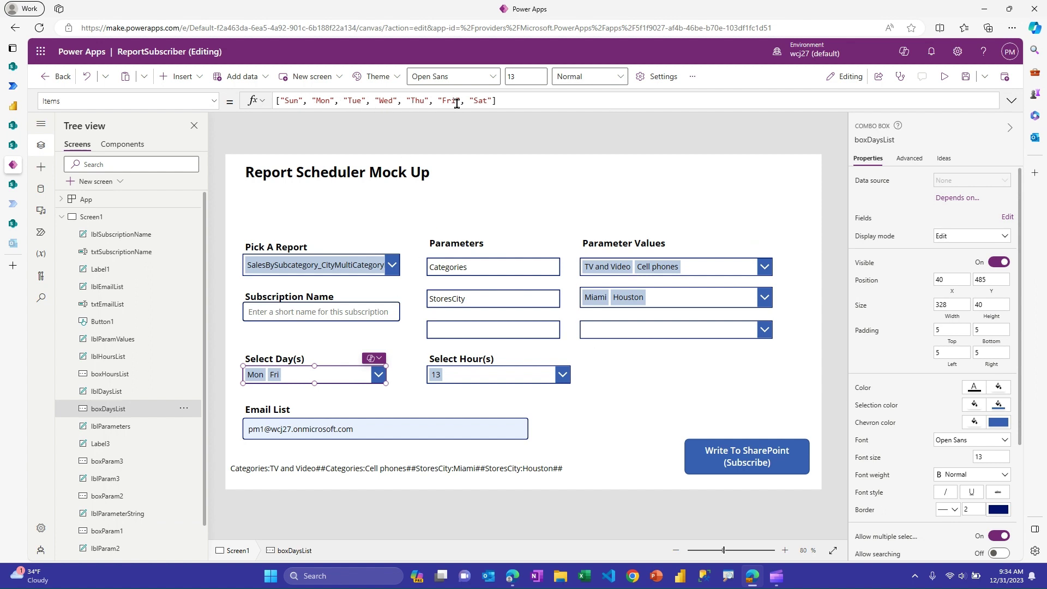
{"action": "left_click", "coordinate": [526, 374]}
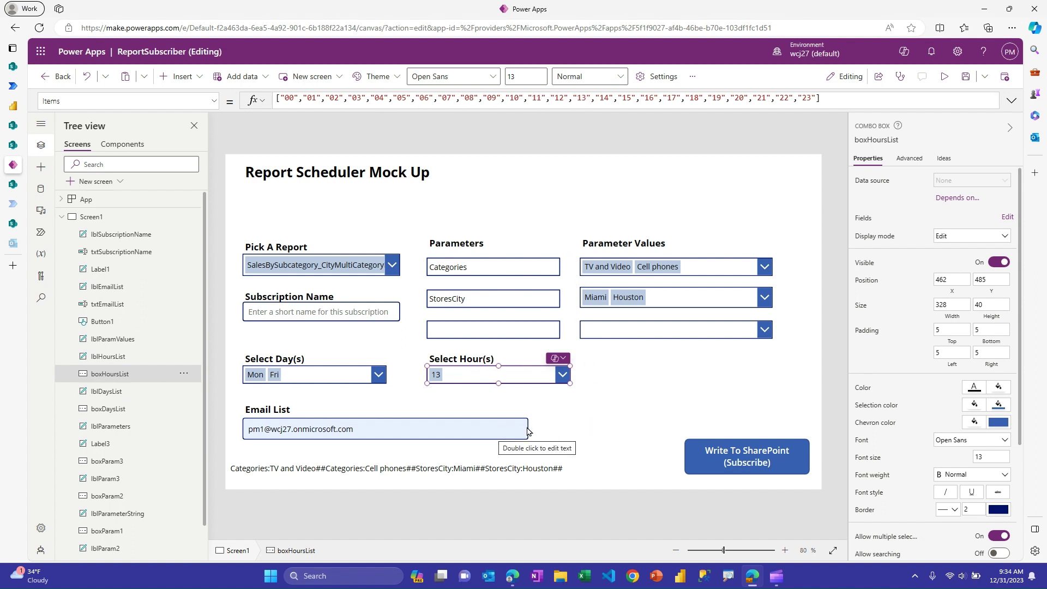
{"action": "left_click", "coordinate": [560, 467]}
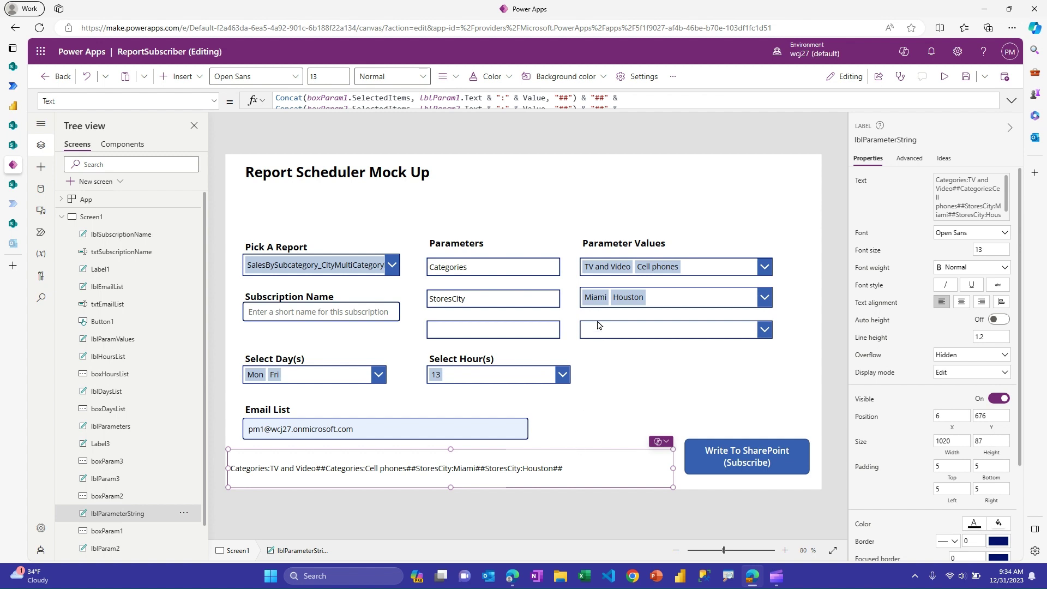
- Expand the formula bar and show Button1's OnSelect Patch into MultiReportSubscription
{"action": "left_click", "coordinate": [1010, 101]}
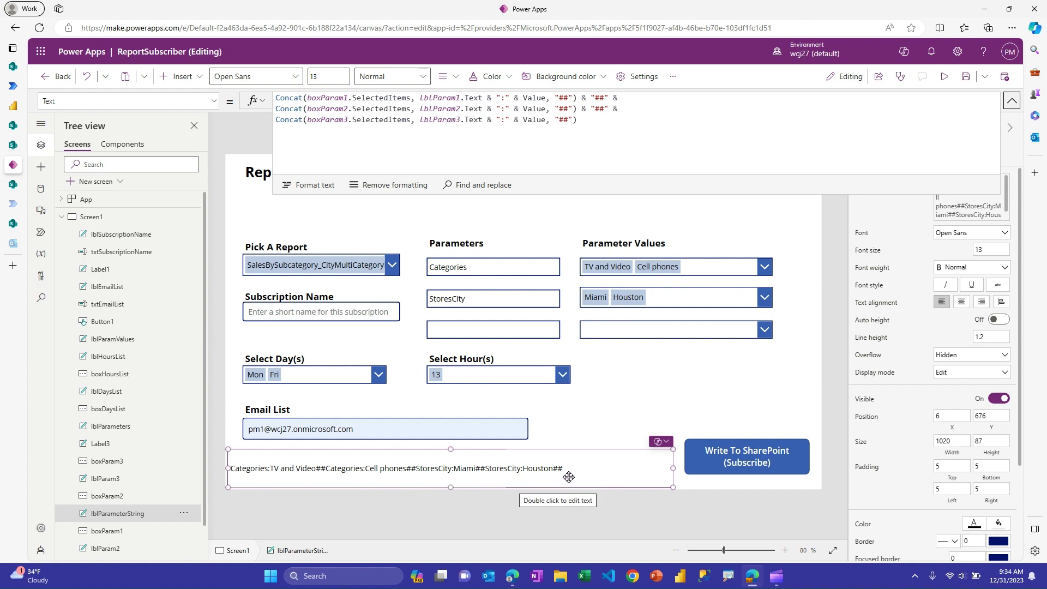
{"action": "left_click", "coordinate": [718, 469]}
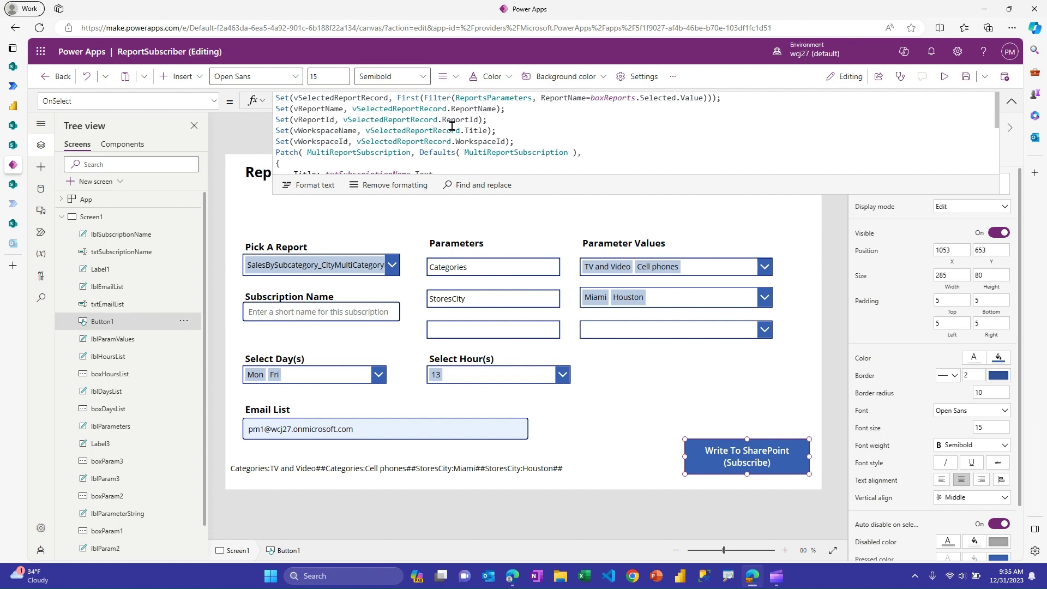
{"action": "scroll", "coordinate": [452, 124], "scroll_direction": "down", "scroll_amount": 1}
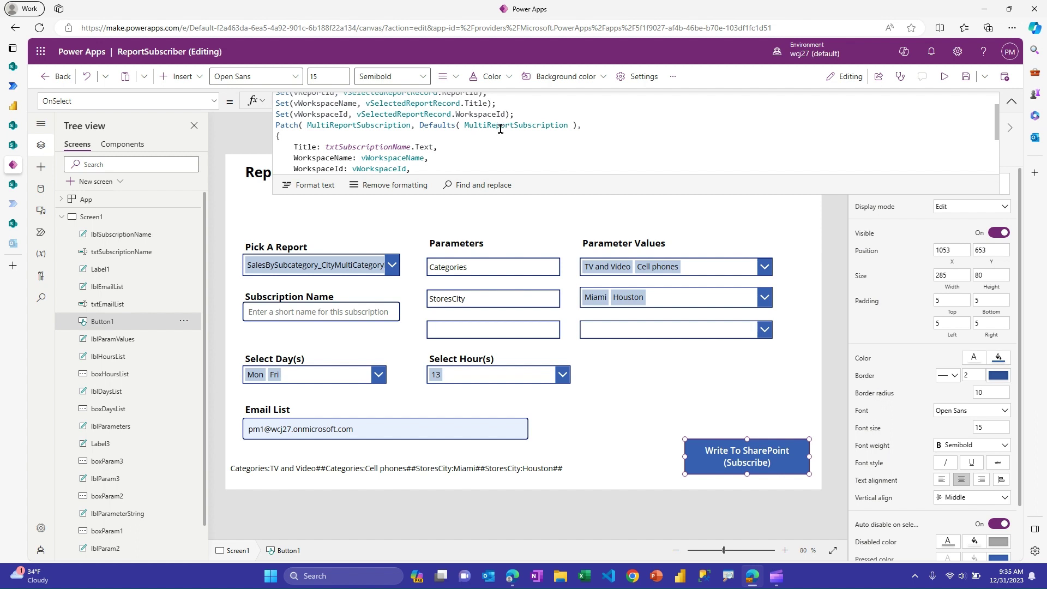
{"action": "scroll", "coordinate": [502, 129], "scroll_direction": "down", "scroll_amount": 1}
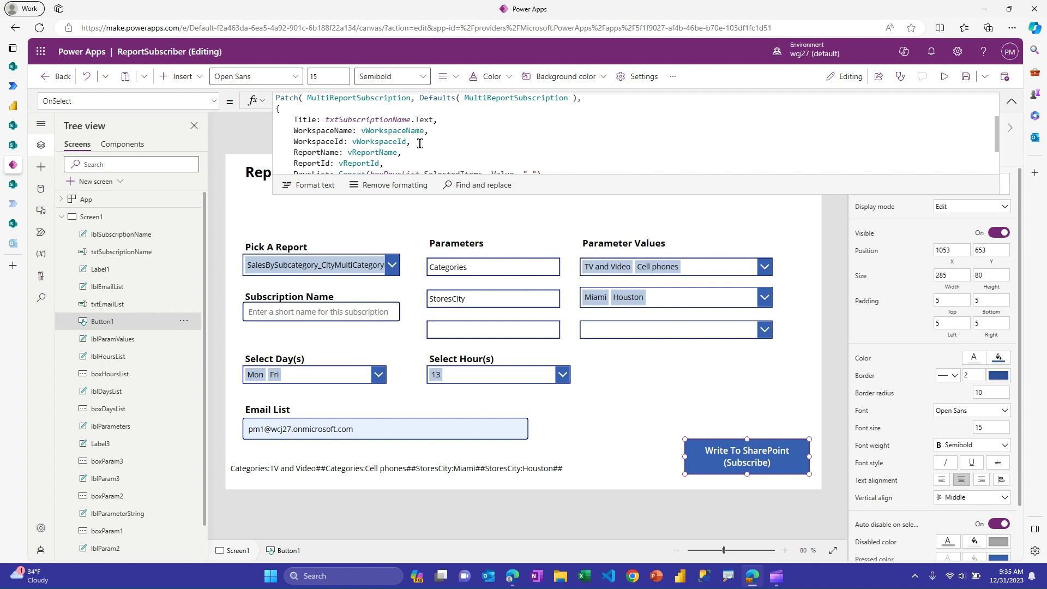
{"action": "scroll", "coordinate": [419, 143], "scroll_direction": "down", "scroll_amount": 1}
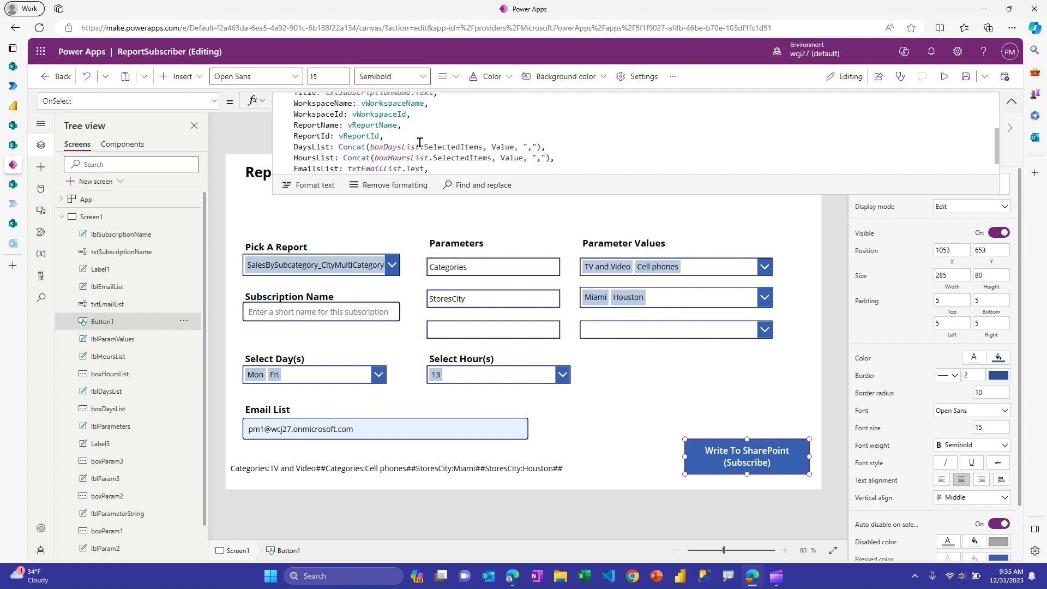
{"action": "scroll", "coordinate": [419, 143], "scroll_direction": "down", "scroll_amount": 1}
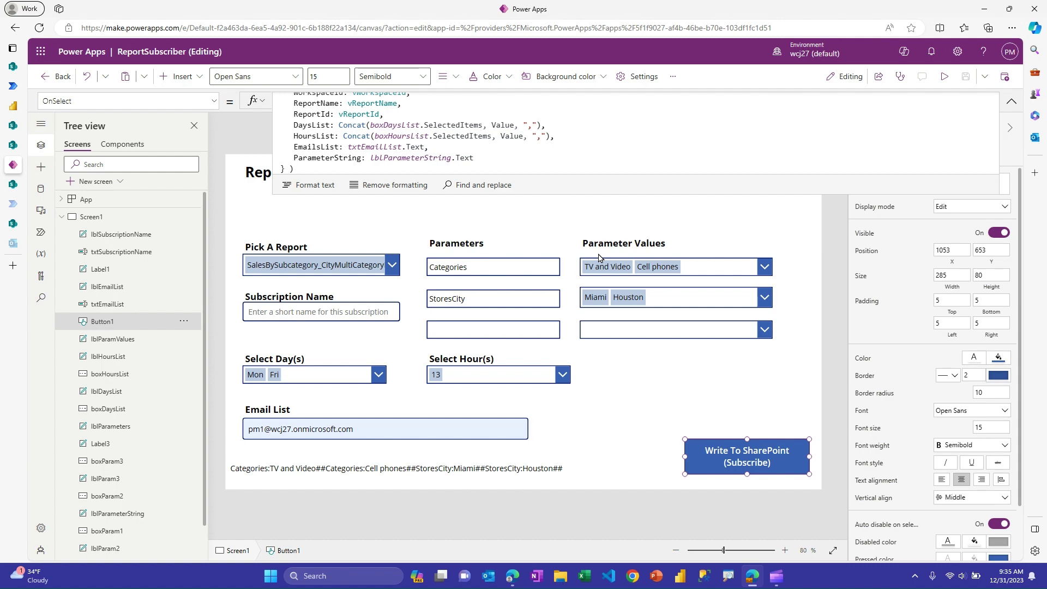
- Switch to the SharePoint MultiReportSubscription list with its six saved subscriptions
{"action": "left_click", "coordinate": [16, 186]}
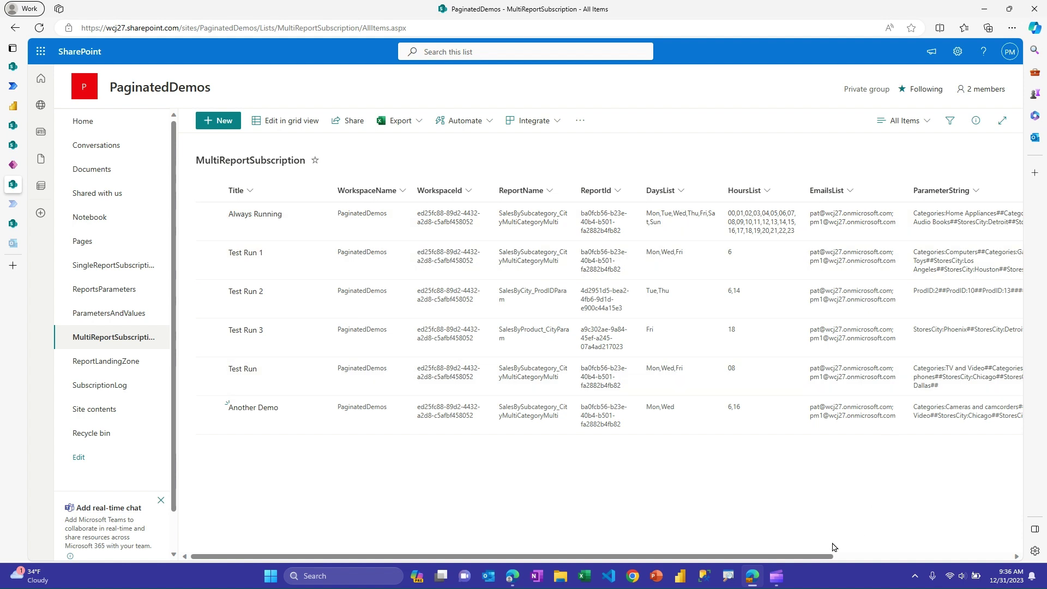
{"action": "left_click_drag", "start_coordinate": [829, 558], "coordinate": [974, 559]}
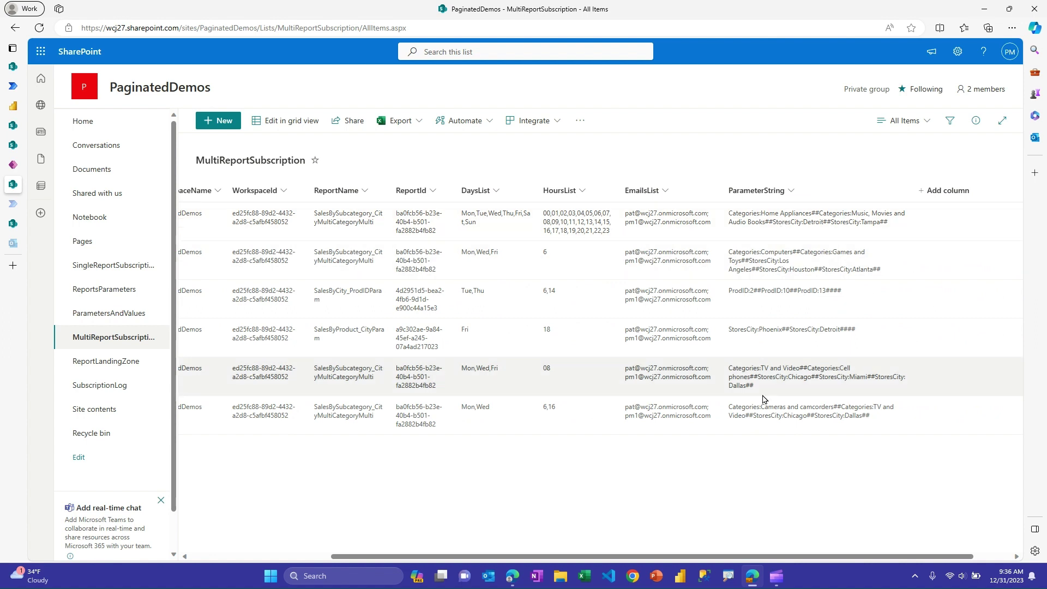
{"action": "left_click_drag", "start_coordinate": [711, 557], "coordinate": [572, 557]}
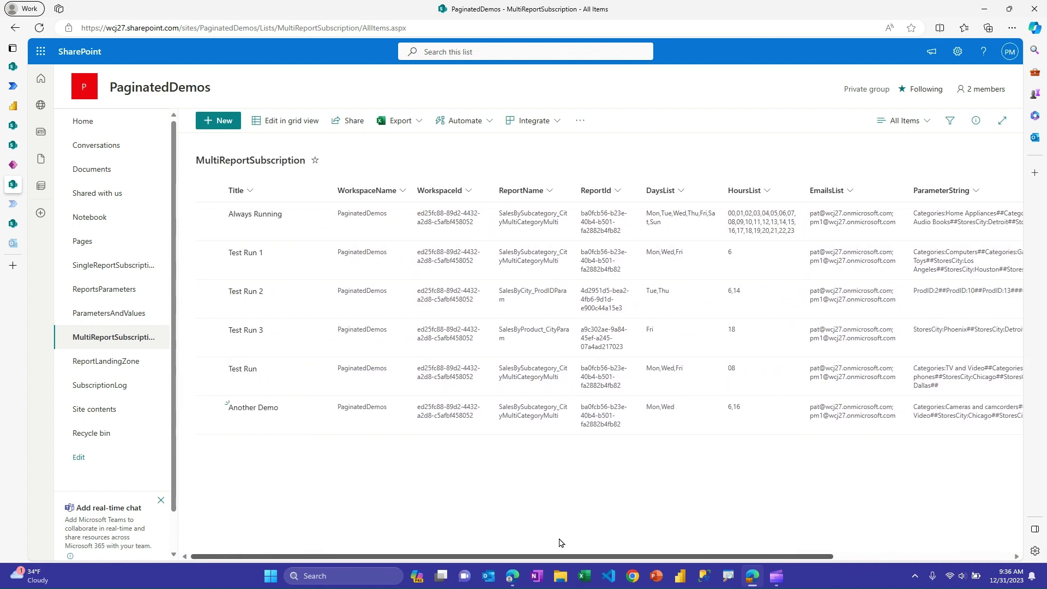
- Open the MultipleReportSubscriptions flow for editing in Power Automate
{"action": "left_click", "coordinate": [13, 204]}
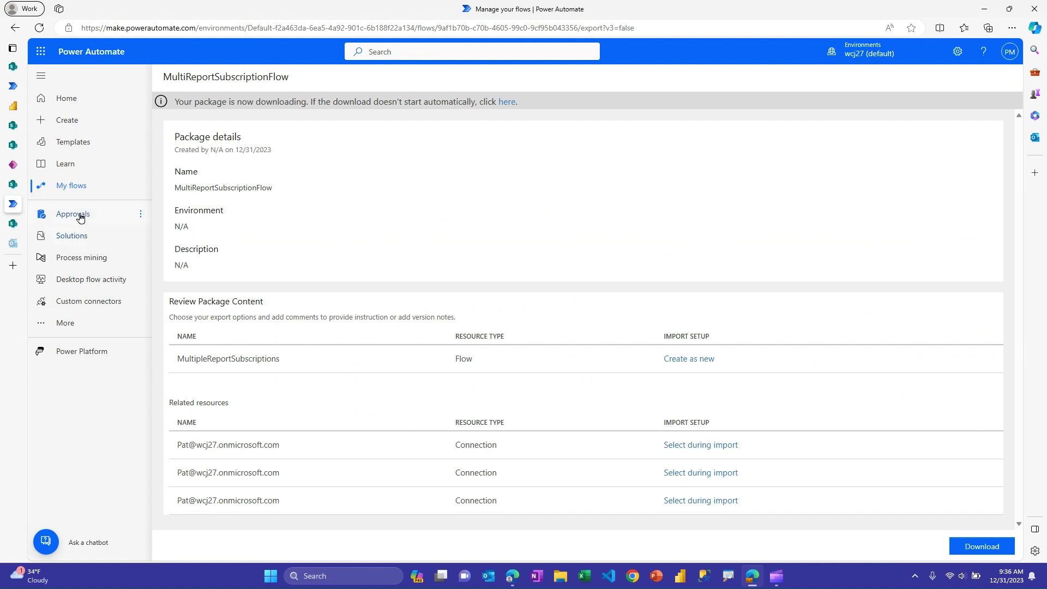
{"action": "left_click", "coordinate": [74, 188]}
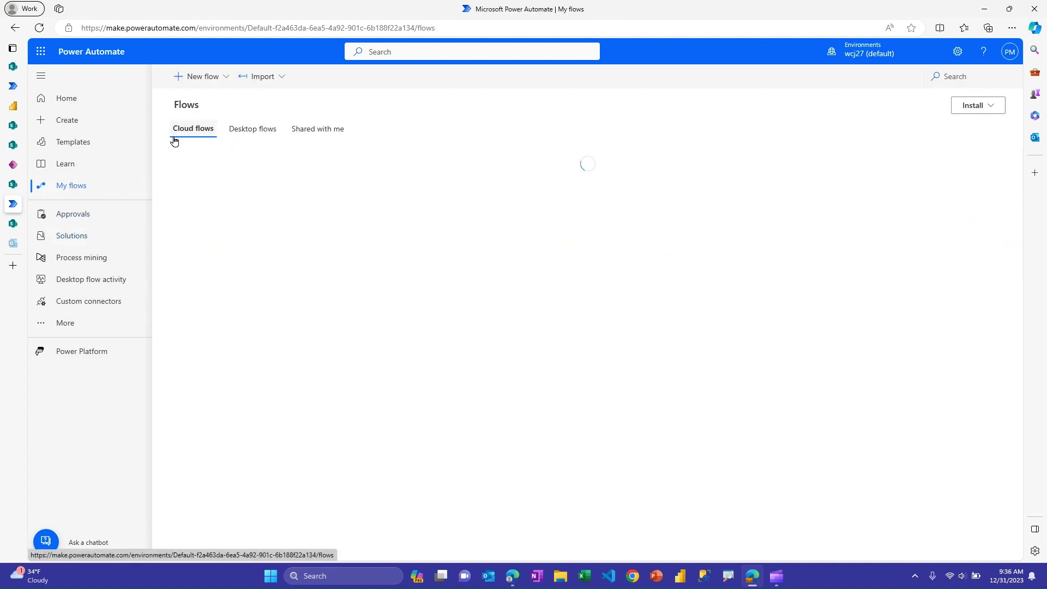
{"action": "left_click", "coordinate": [273, 204]}
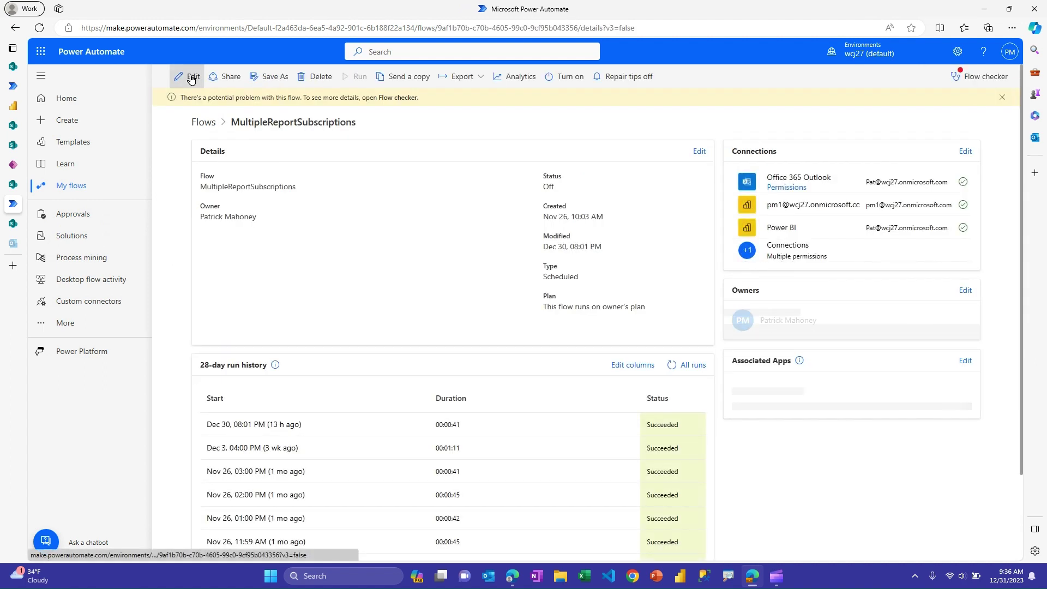
{"action": "left_click", "coordinate": [193, 78]}
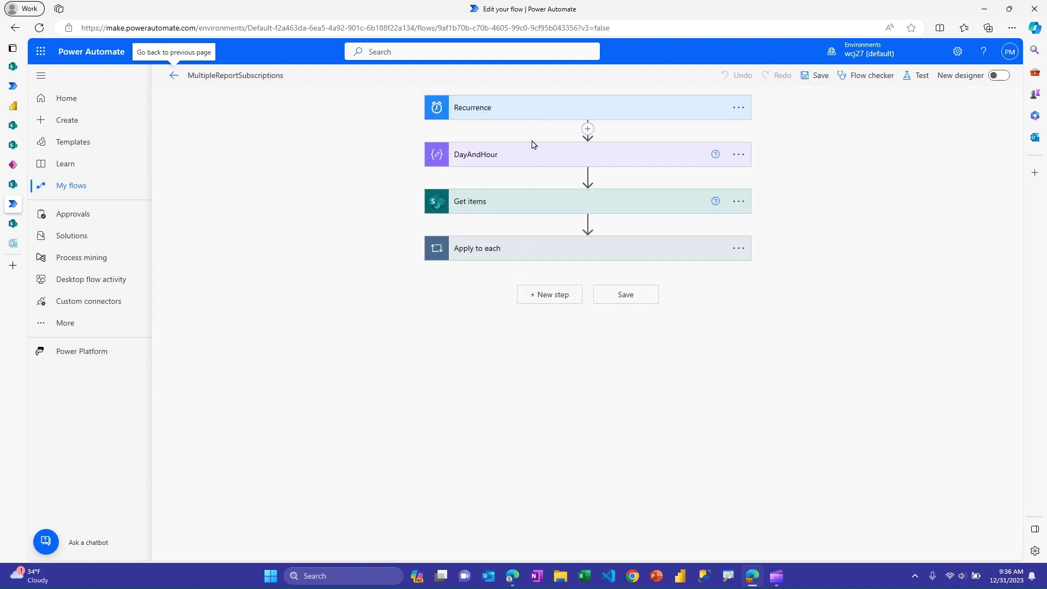
- Expand Get items to show its ThisDay and ThisHour substringof filter query
{"action": "left_click", "coordinate": [526, 156]}
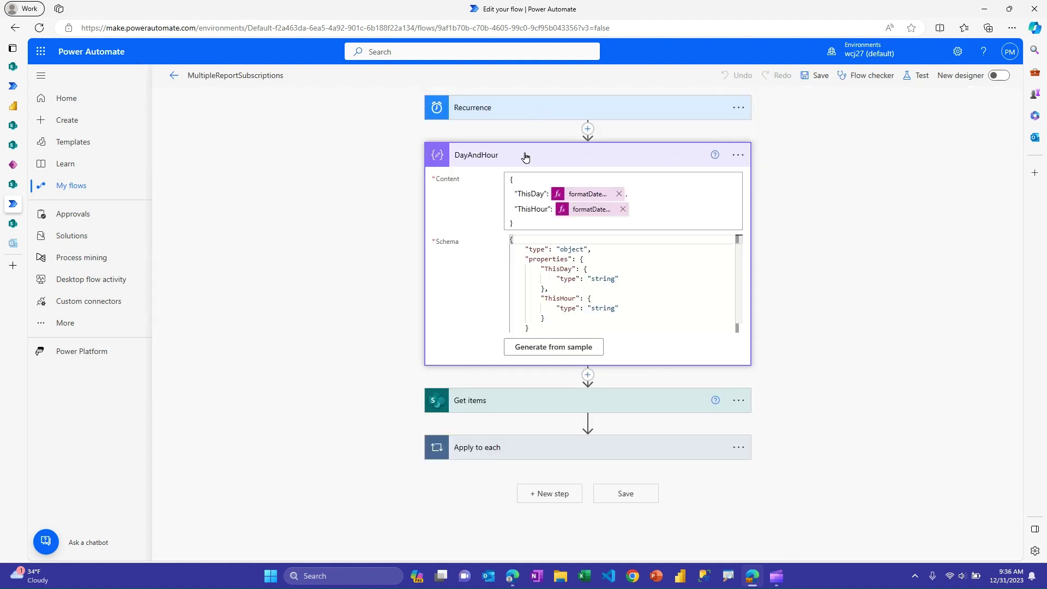
{"action": "left_click", "coordinate": [526, 155]}
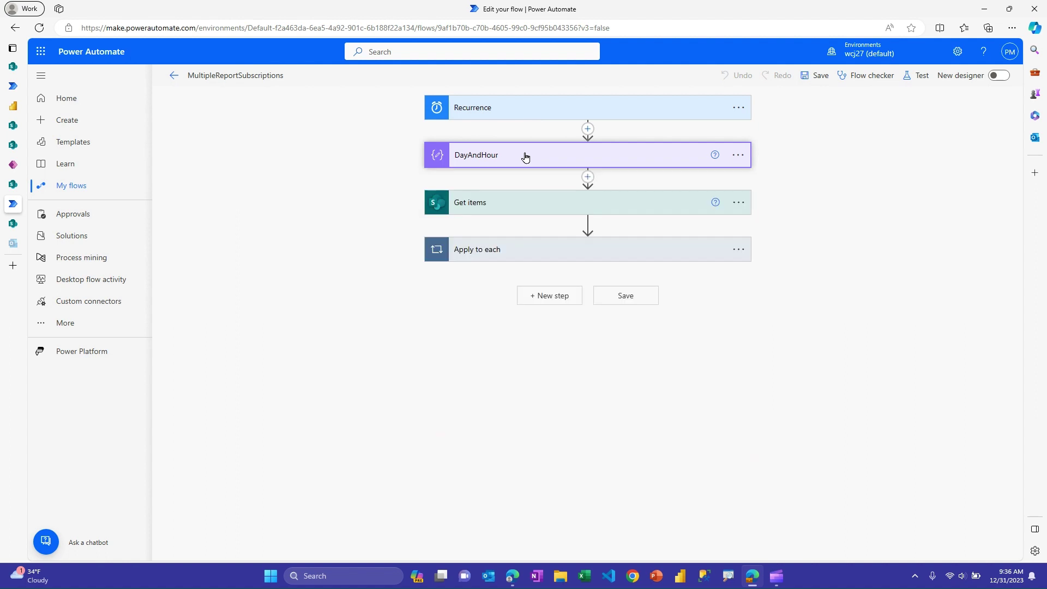
{"action": "left_click", "coordinate": [522, 207]}
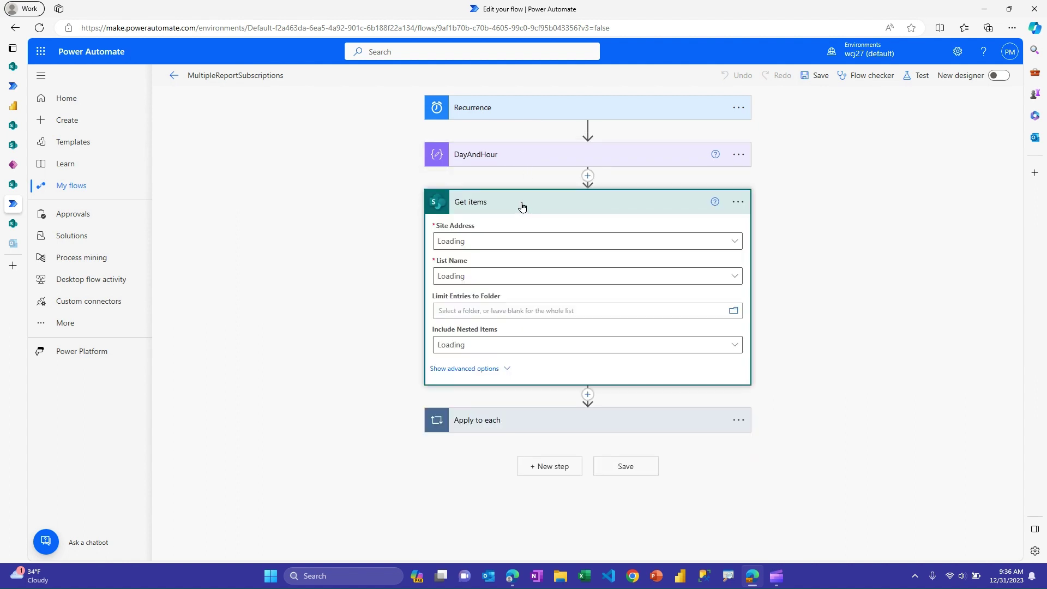
{"action": "left_click", "coordinate": [491, 375]}
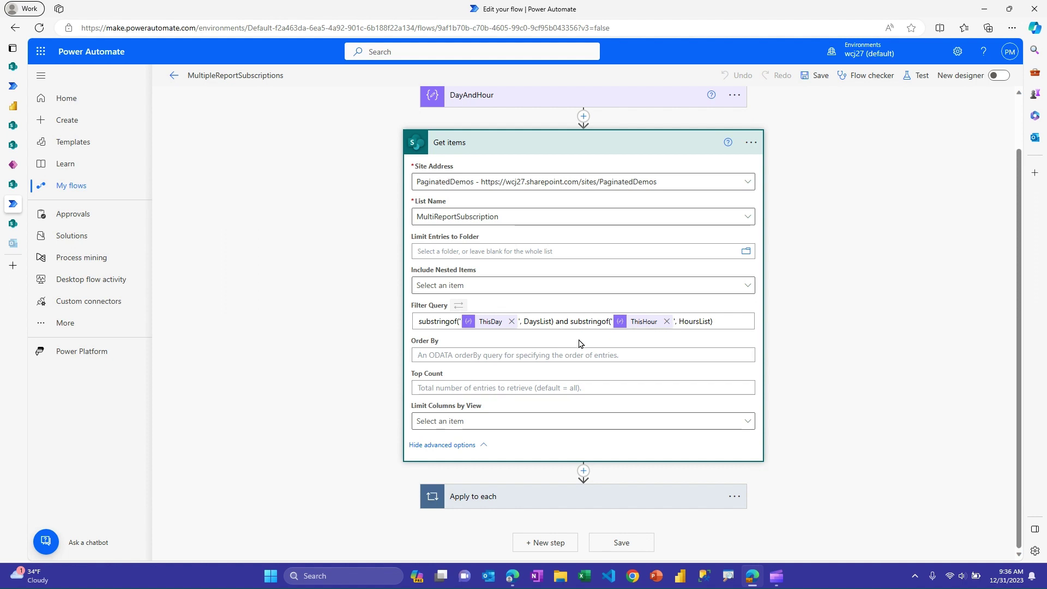
- Add the closing parenthesis to composeSplitParameters' '##' split and reveal composeRemoveEmptyLastItem
{"action": "left_click", "coordinate": [602, 144]}
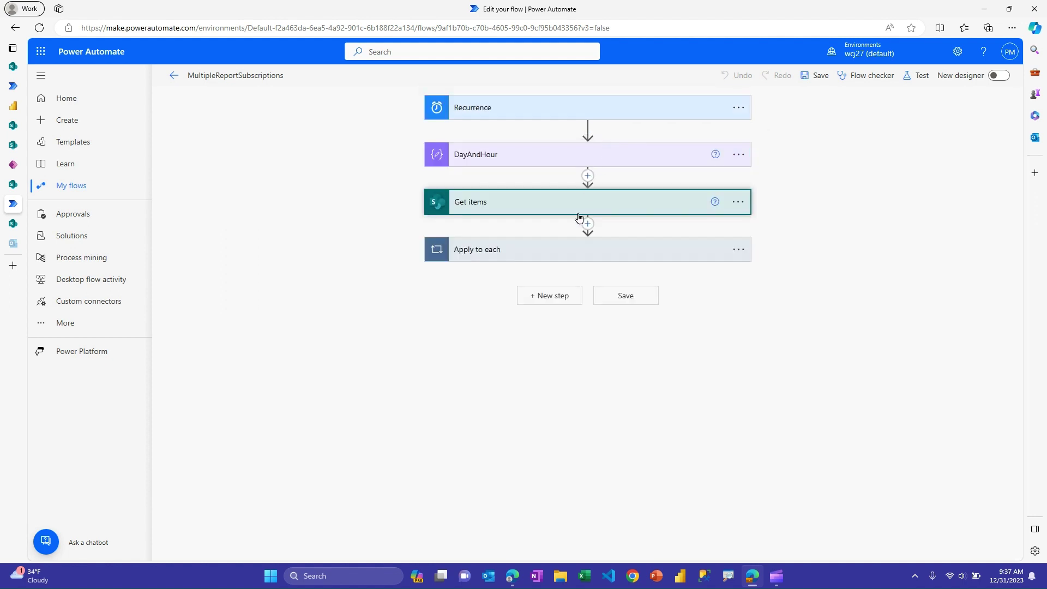
{"action": "left_click", "coordinate": [497, 258]}
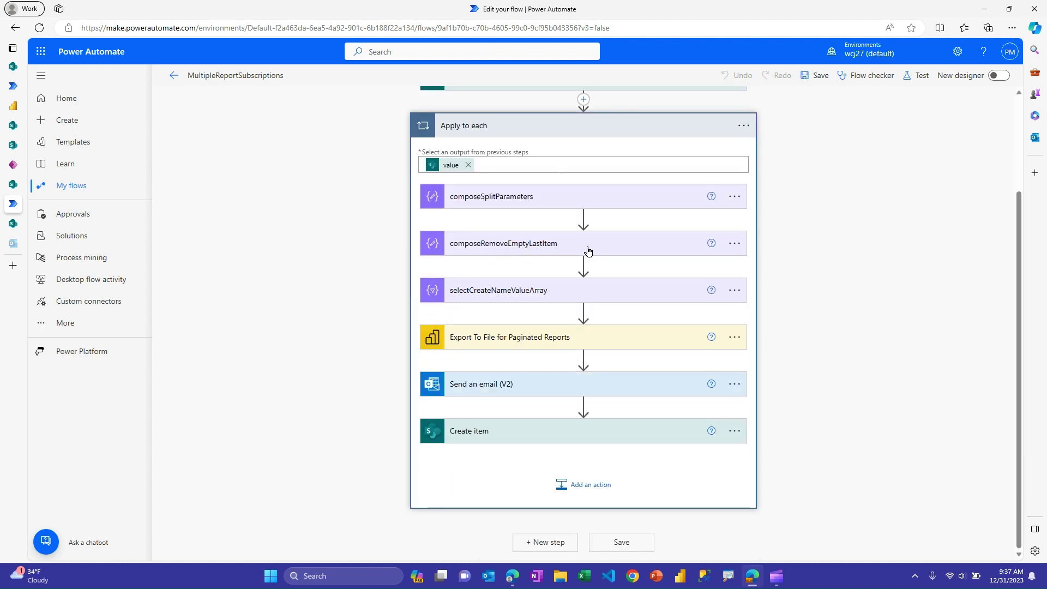
{"action": "left_click", "coordinate": [561, 198]}
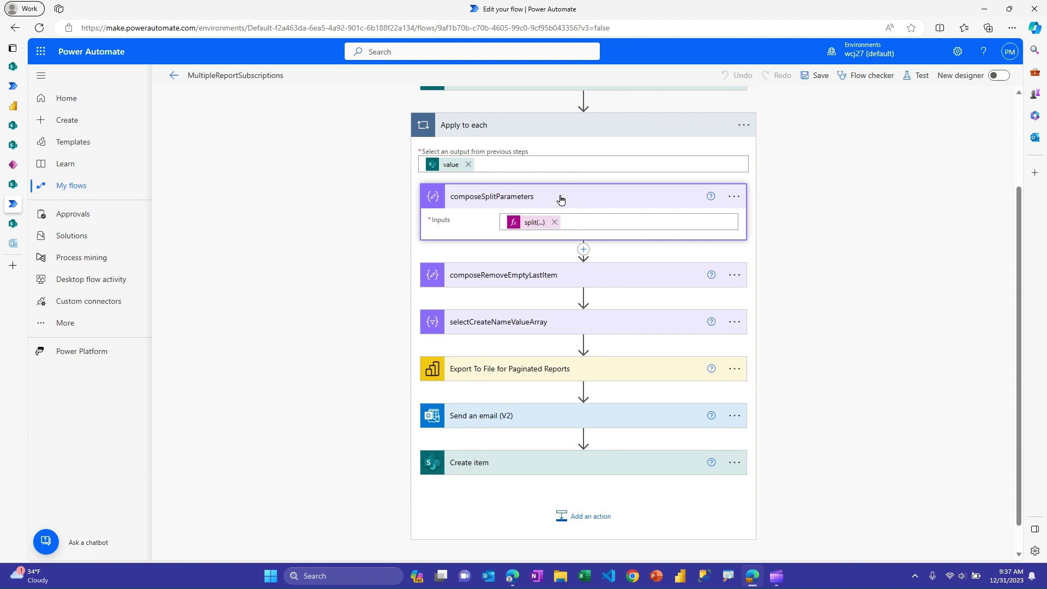
{"action": "left_click", "coordinate": [535, 223]}
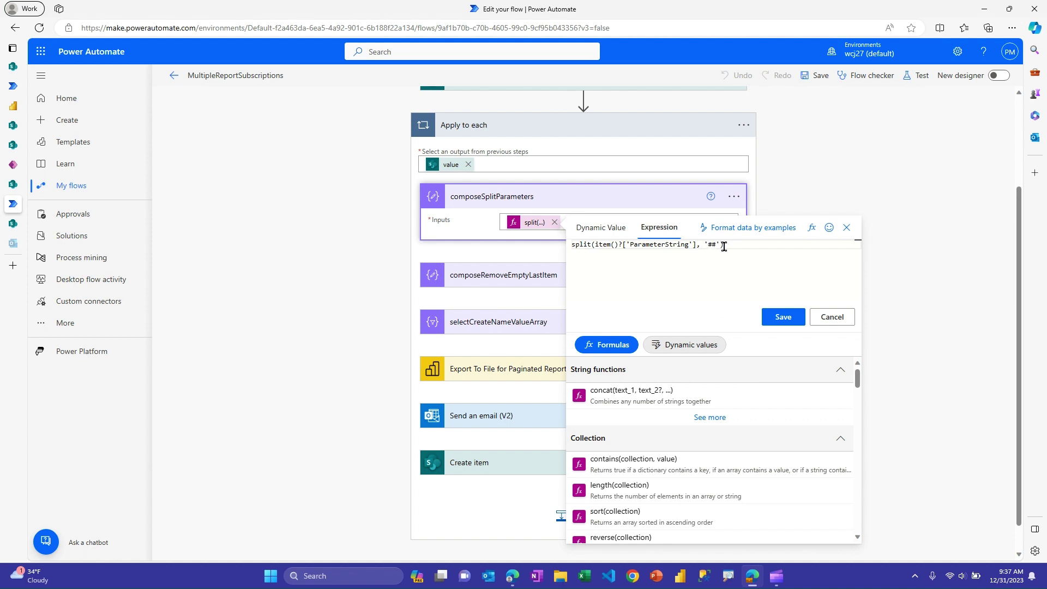
{"action": "type", "text": ")"}
{"action": "left_click", "coordinate": [502, 260]}
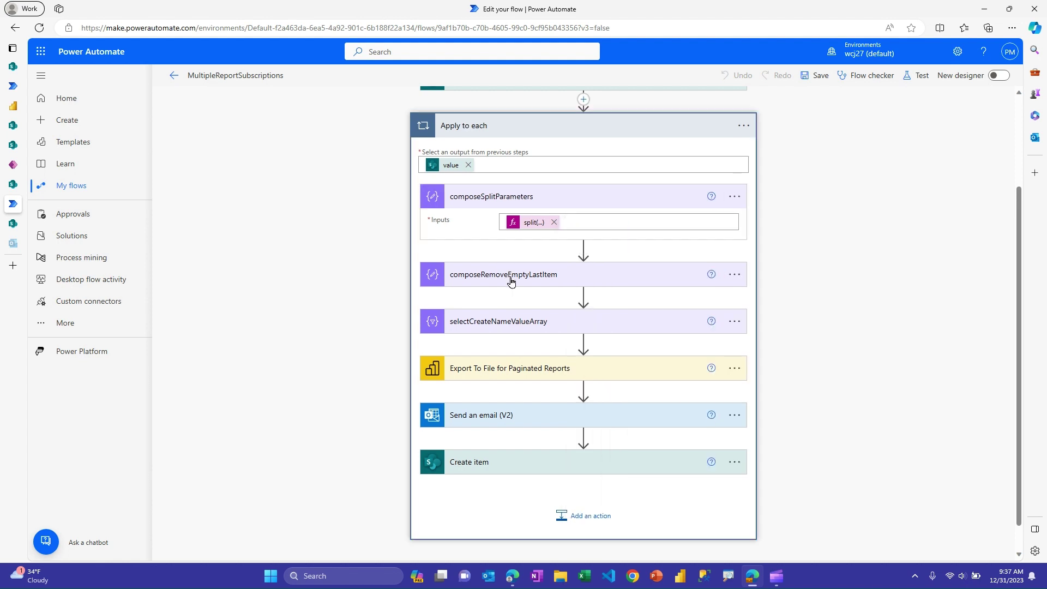
{"action": "left_click", "coordinate": [510, 282]}
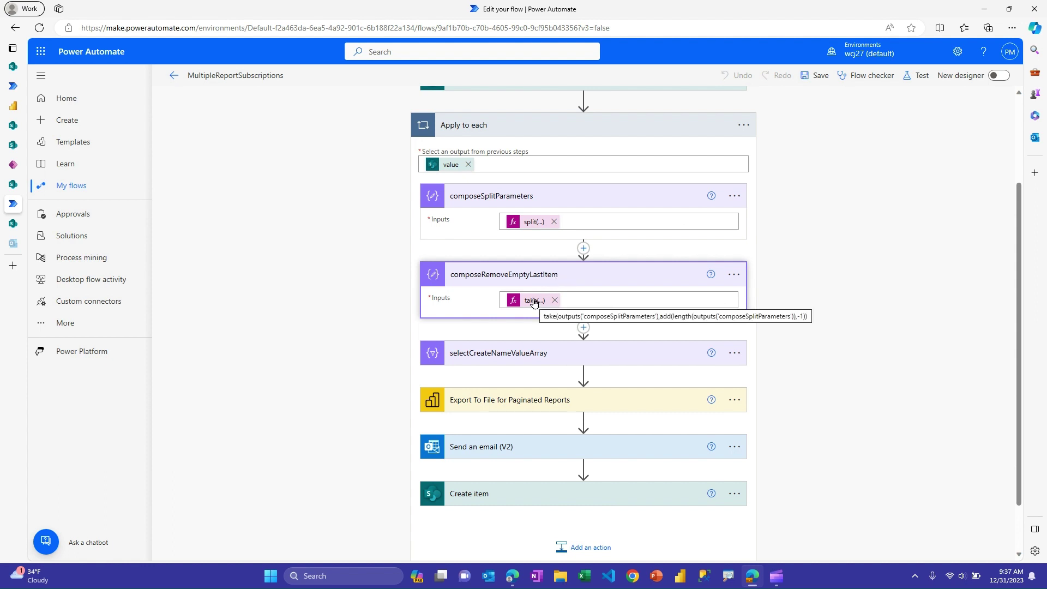
- Expand selectCreateNameValueArray and inspect its name and value splits on ':' at indexes 0 and 1
{"action": "left_click", "coordinate": [538, 363]}
{"action": "scroll", "coordinate": [581, 327], "scroll_direction": "down", "scroll_amount": 2}
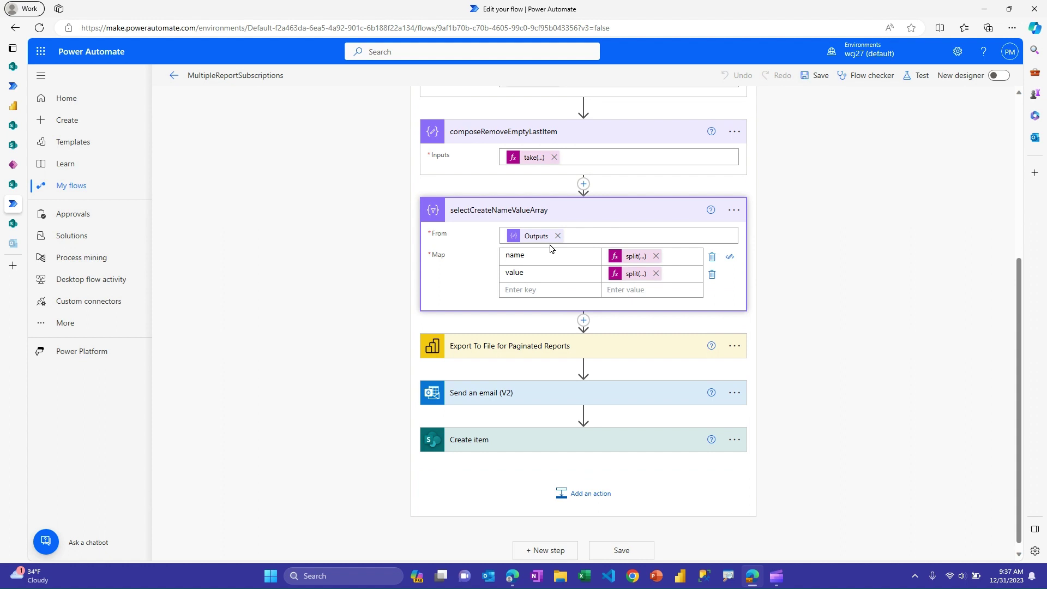
{"action": "left_click", "coordinate": [631, 257]}
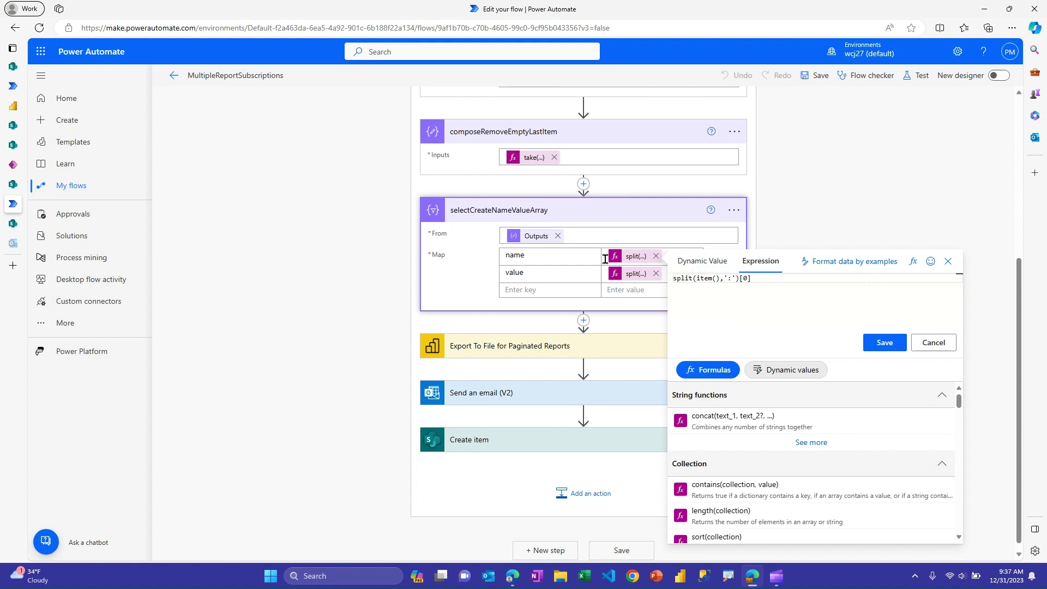
{"action": "left_click", "coordinate": [631, 279]}
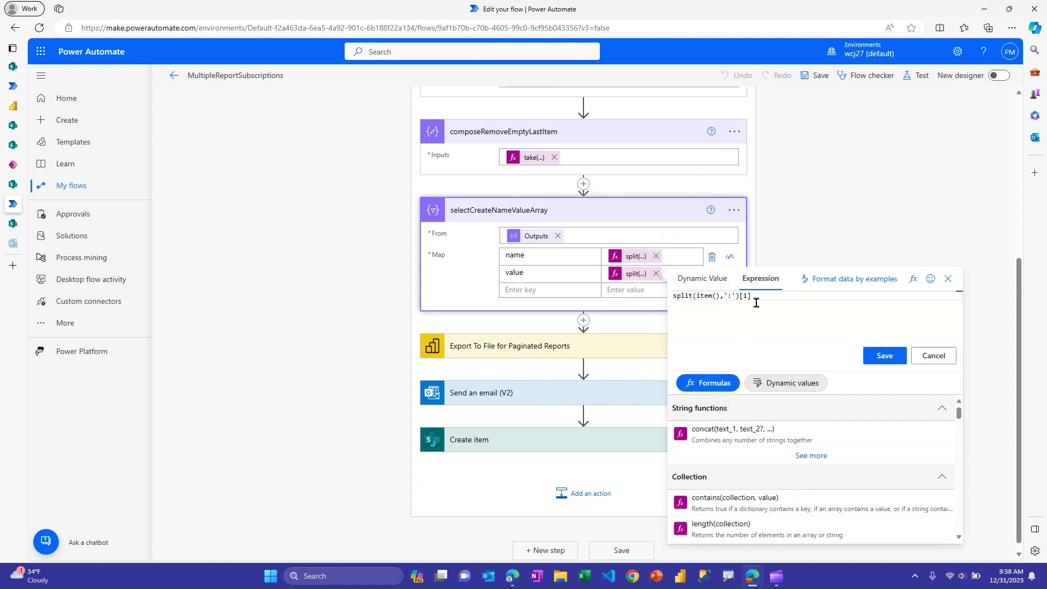
{"action": "left_click", "coordinate": [622, 319]}
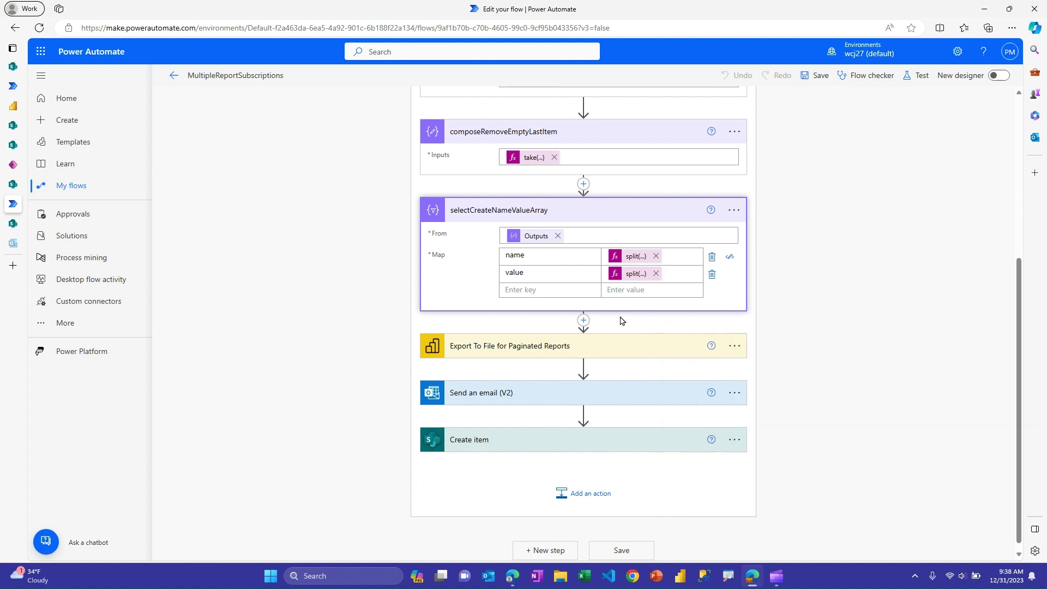
- Expand Export To File for Paginated Reports to view its CSV format and ParameterValues
{"action": "left_click", "coordinate": [613, 347]}
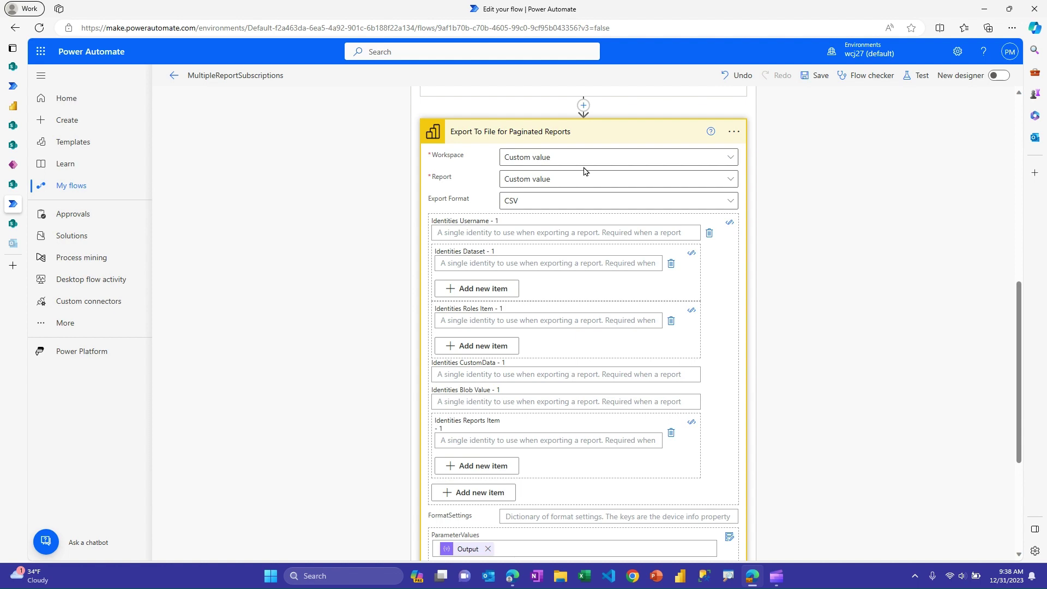
{"action": "scroll", "coordinate": [590, 313], "scroll_direction": "down", "scroll_amount": 1}
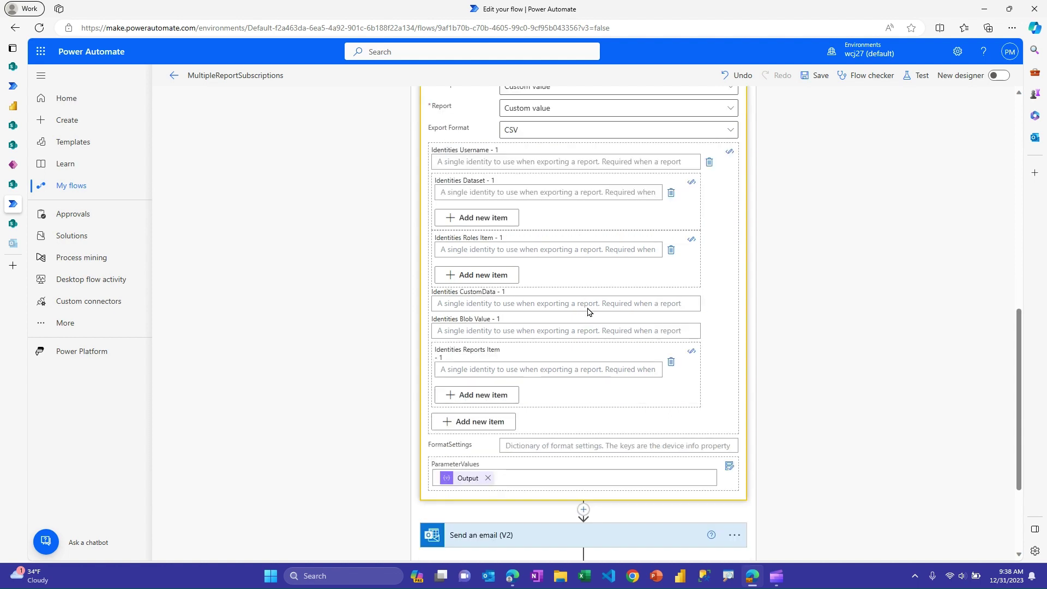
{"action": "scroll", "coordinate": [588, 313], "scroll_direction": "down", "scroll_amount": 1}
{"action": "scroll", "coordinate": [588, 311], "scroll_direction": "down", "scroll_amount": 1}
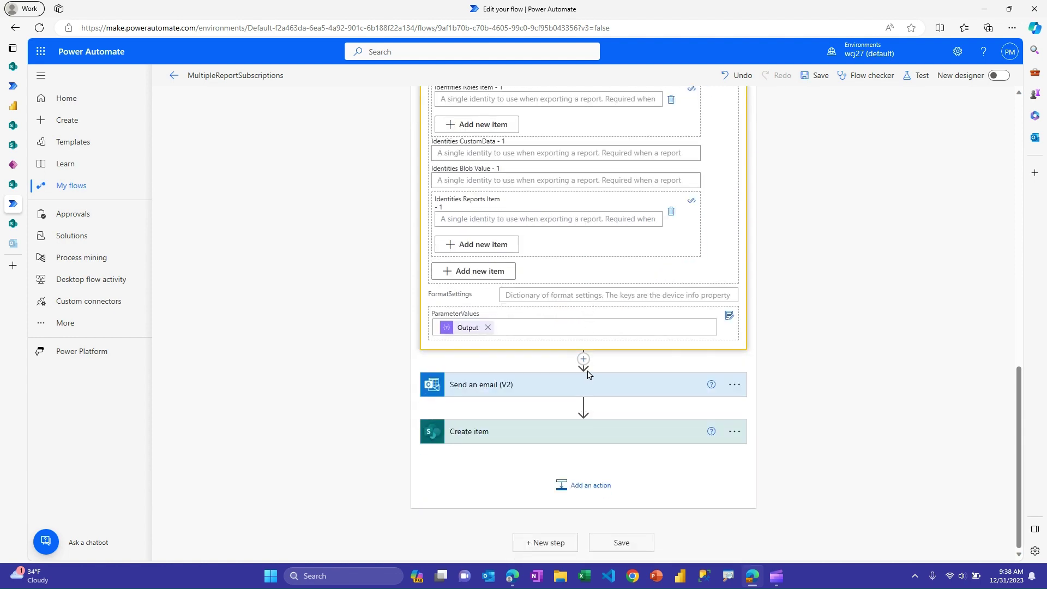
- Expand Send an email (V2) with its advanced options, then the Create item step logging to SubscriptionLog
{"action": "left_click", "coordinate": [567, 388]}
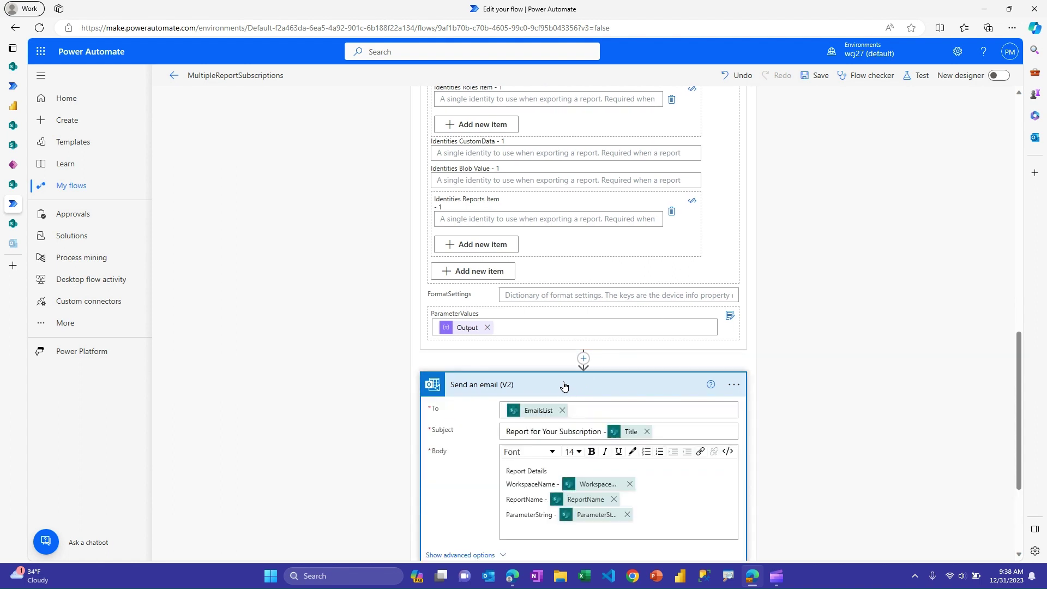
{"action": "scroll", "coordinate": [564, 382], "scroll_direction": "down", "scroll_amount": 1}
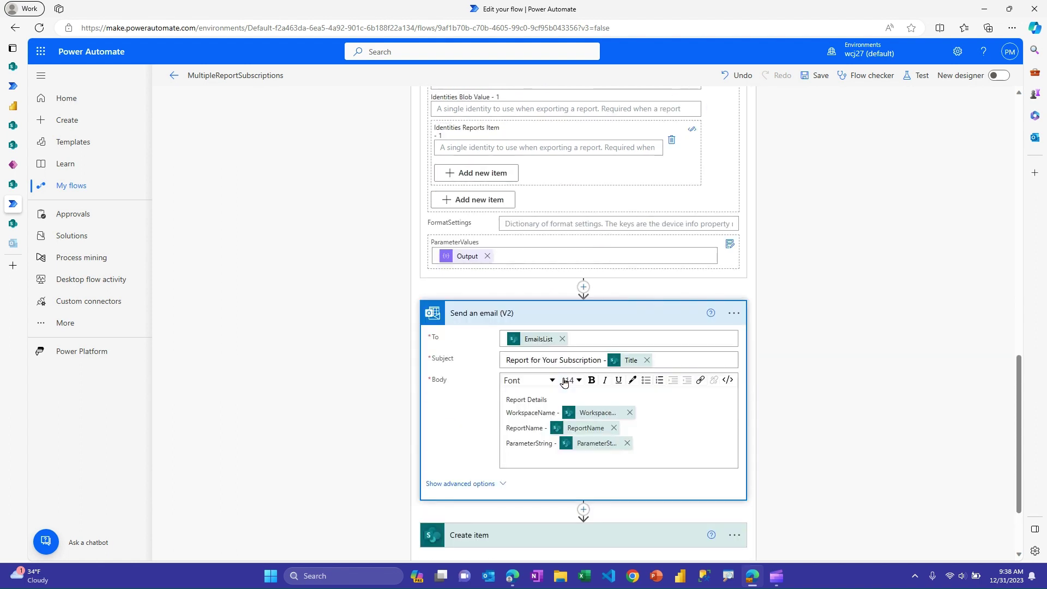
{"action": "scroll", "coordinate": [563, 383], "scroll_direction": "down", "scroll_amount": 1}
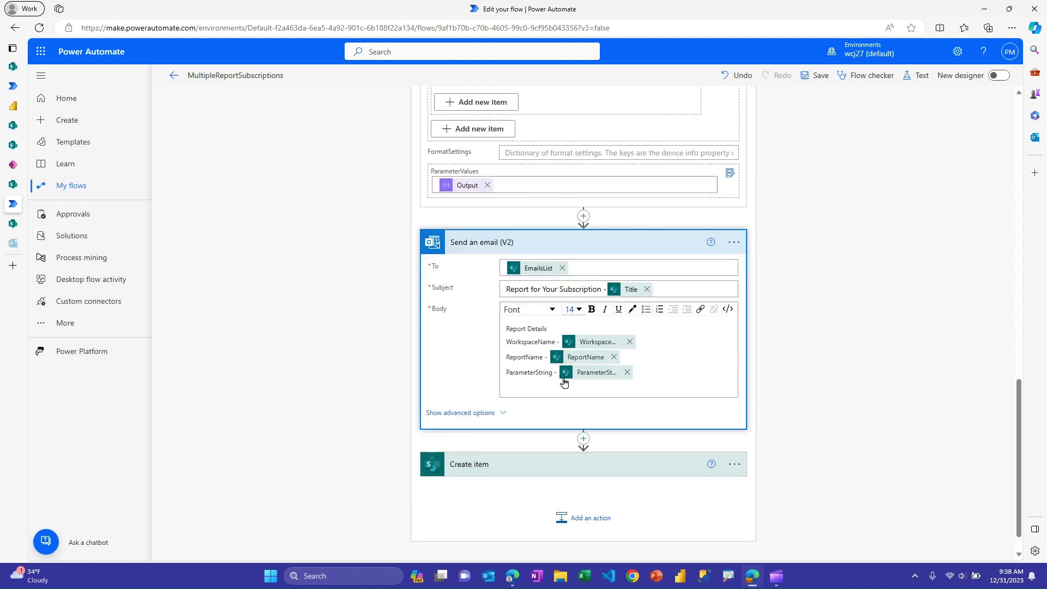
{"action": "left_click", "coordinate": [468, 417]}
{"action": "scroll", "coordinate": [524, 409], "scroll_direction": "down", "scroll_amount": 1}
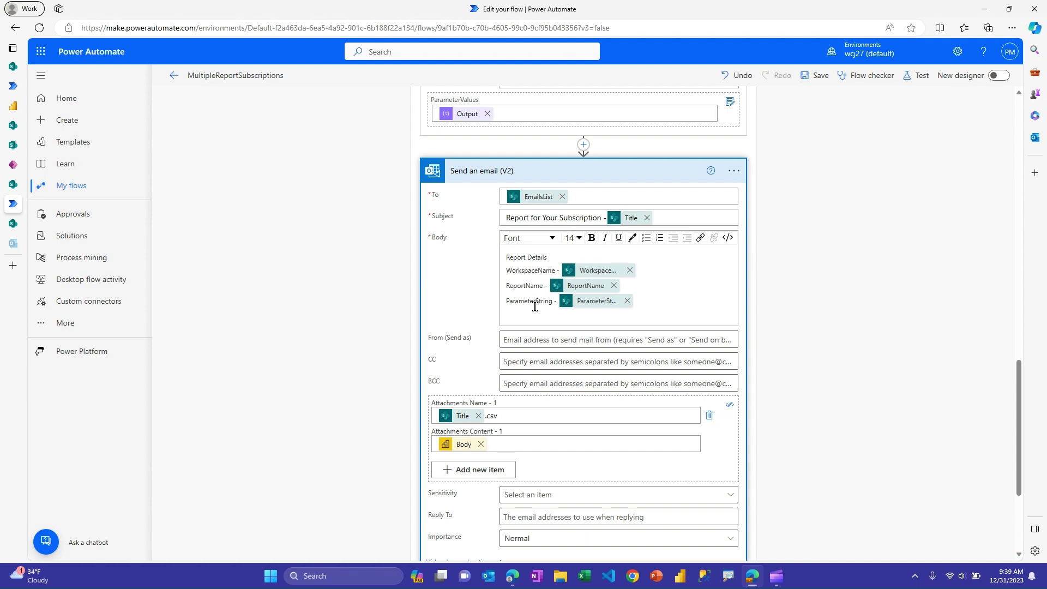
{"action": "scroll", "coordinate": [534, 305], "scroll_direction": "down", "scroll_amount": 2}
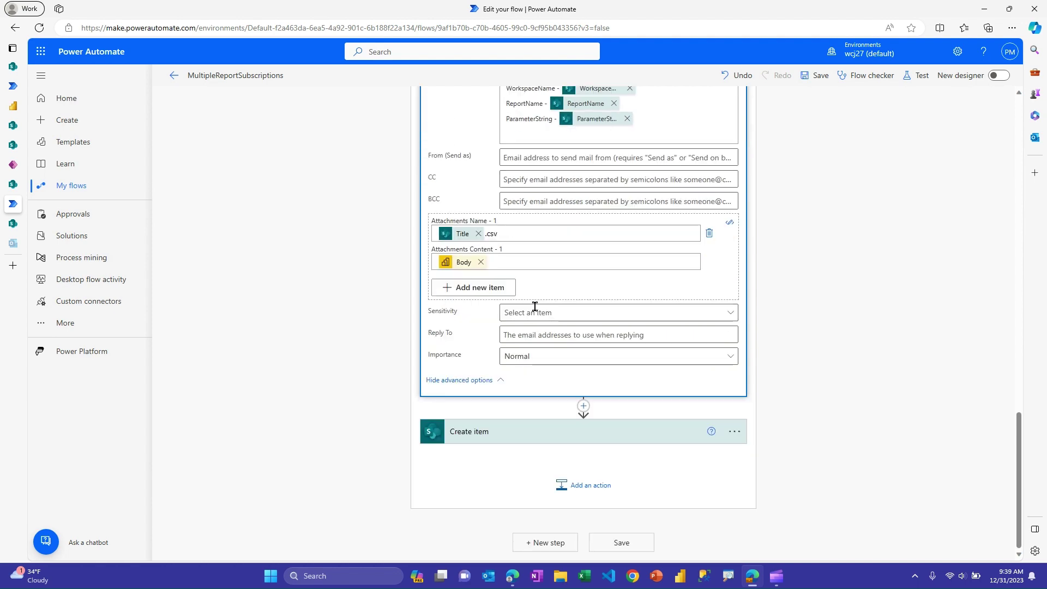
{"action": "left_click", "coordinate": [505, 435]}
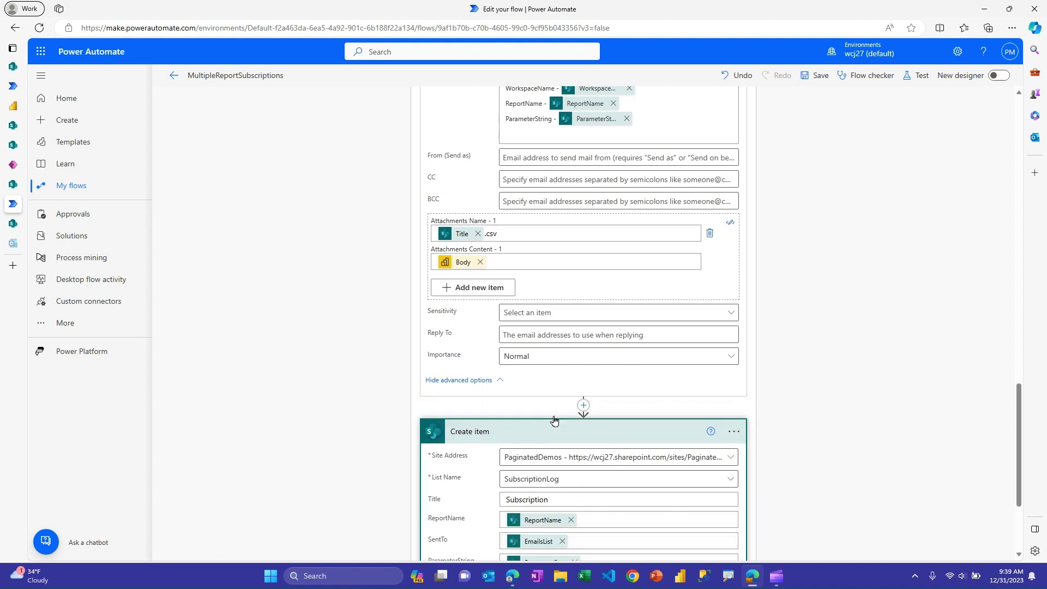
{"action": "scroll", "coordinate": [563, 409], "scroll_direction": "down", "scroll_amount": 2}
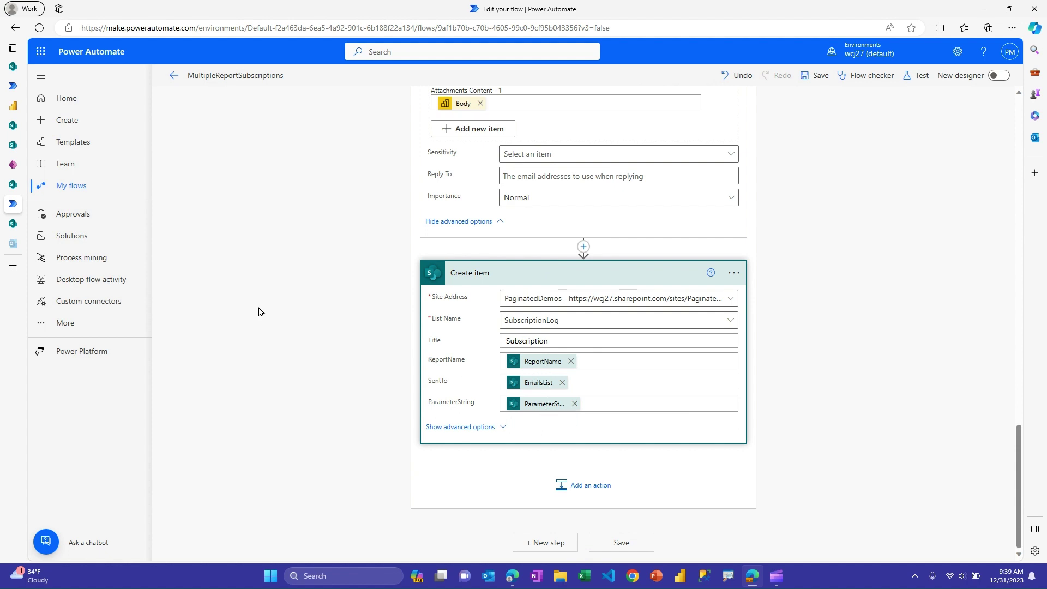
- Switch to the SharePoint SubscriptionLog list showing the two logged Subscription entries
{"action": "left_click", "coordinate": [11, 224]}
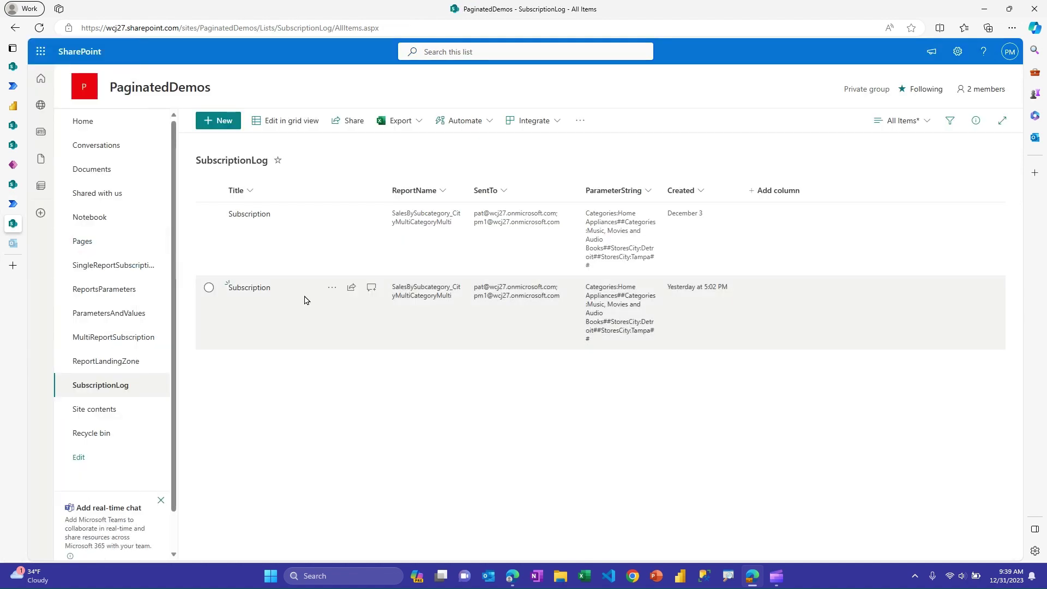
{"action": "mouse_move", "coordinate": [495, 291]}
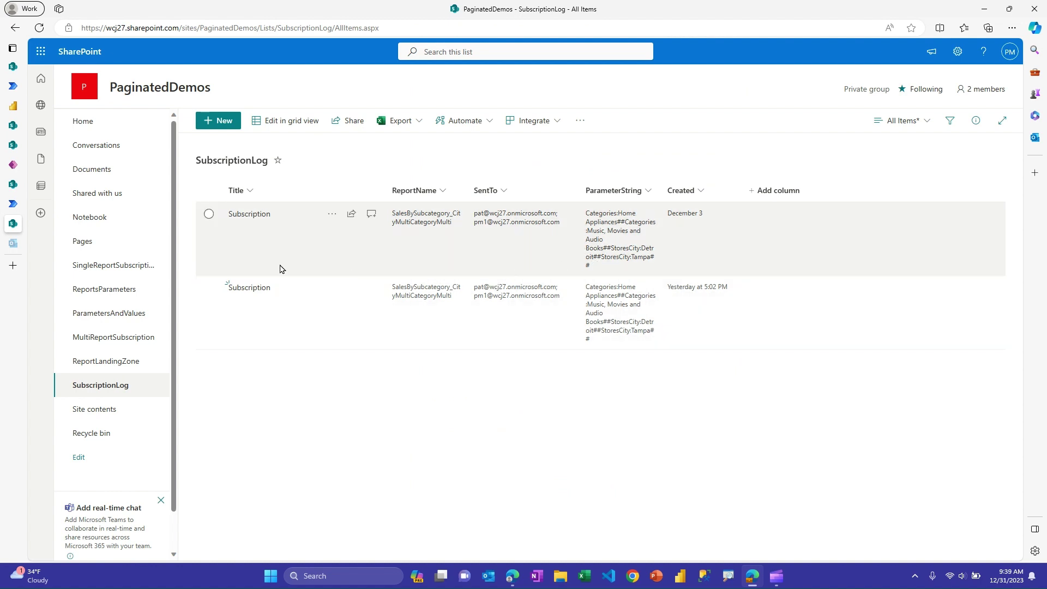
{"action": "mouse_move", "coordinate": [11, 243]}
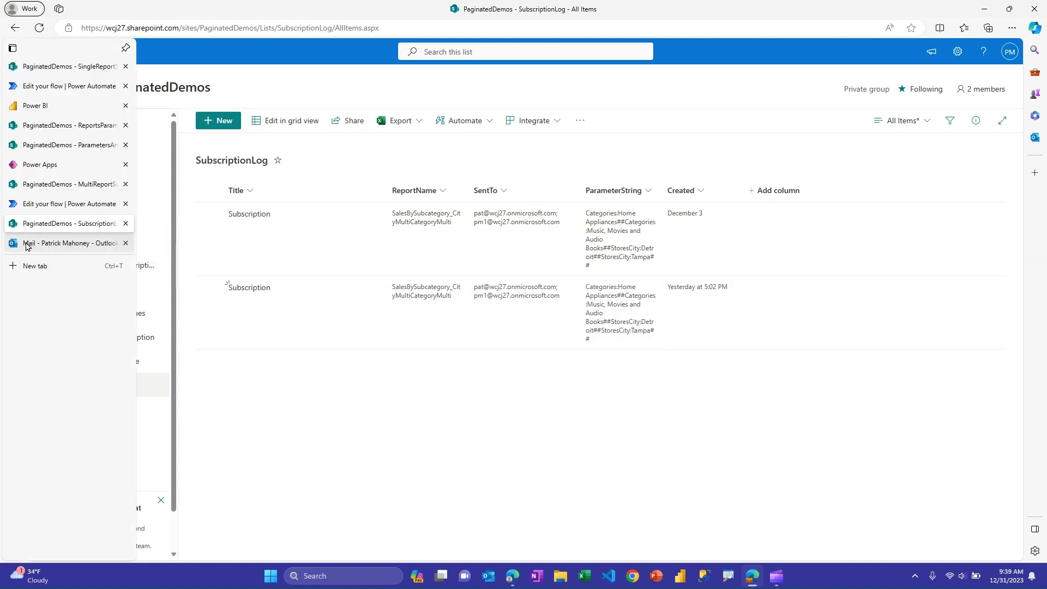
- Switch to Outlook Mail to view the 'Report for Your Subscription -Always Running' email
{"action": "left_click", "coordinate": [35, 244]}
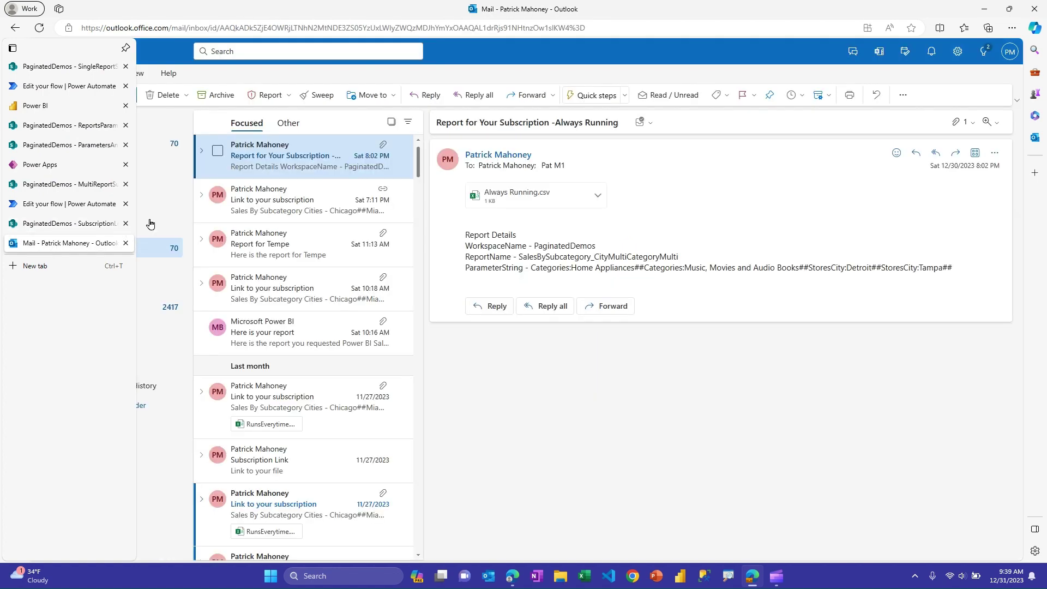